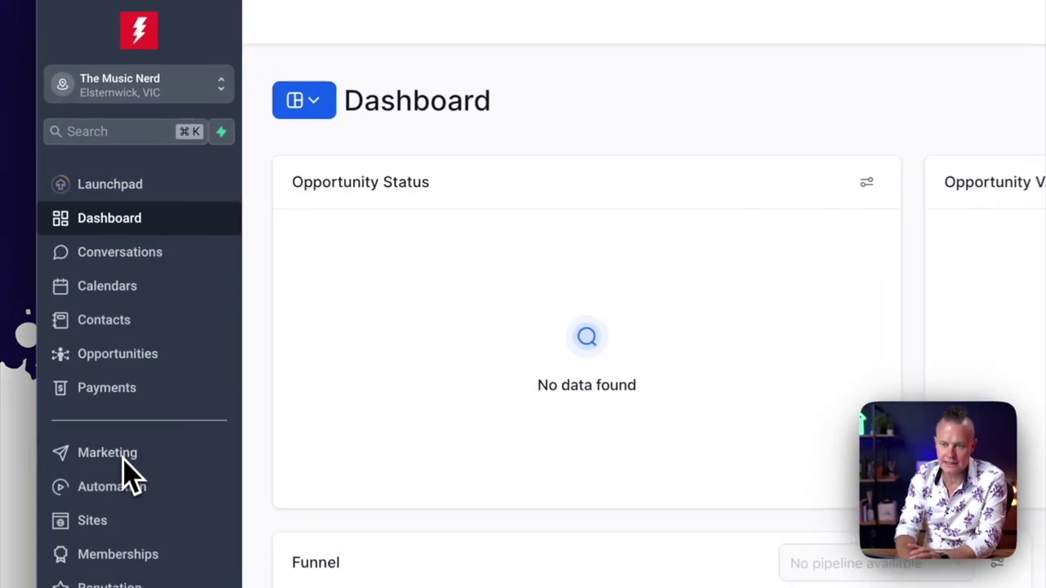
# - Open the Experiments folder under Marketing > Emails > Templates and start a new template
pyautogui.click(105, 323)
pyautogui.click(494, 78)
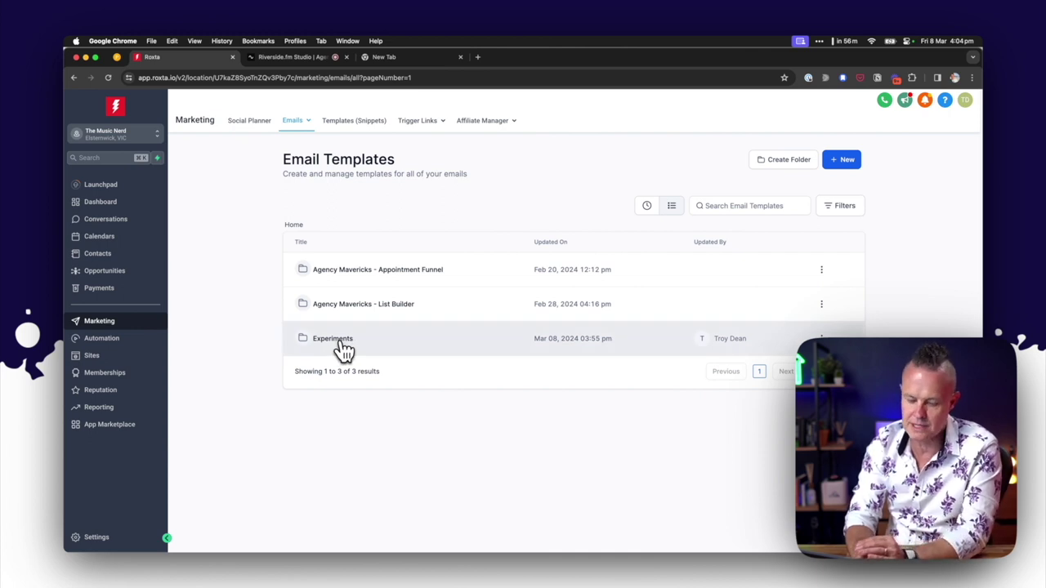
pyautogui.click(341, 347)
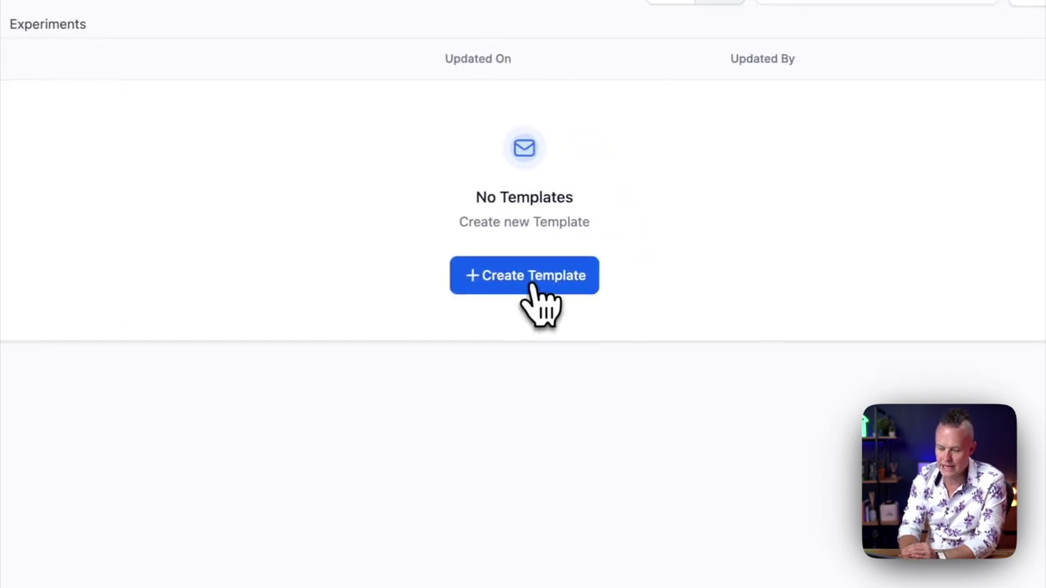
pyautogui.click(531, 286)
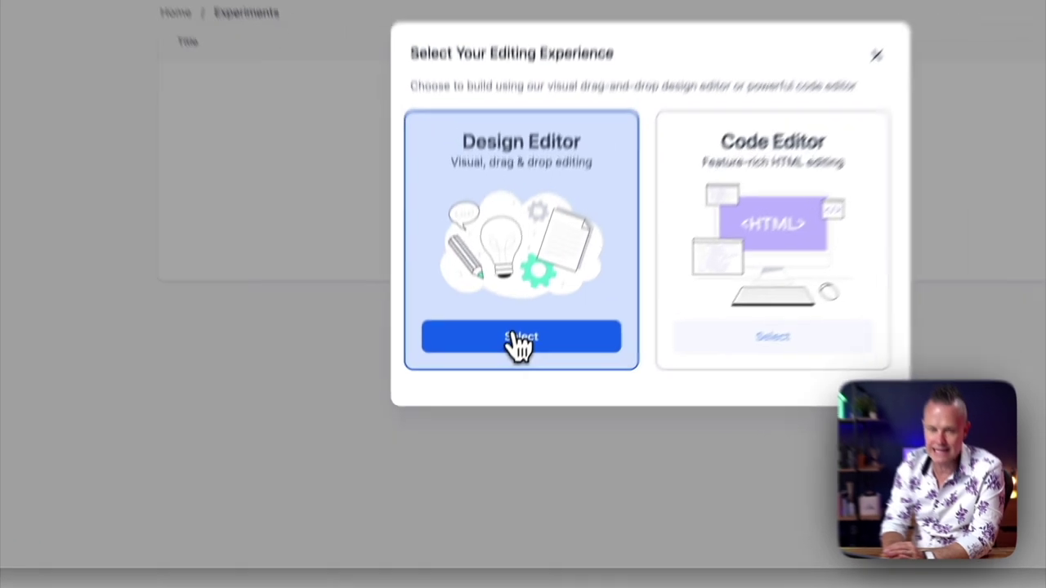
# - Choose the Design Editor for the new blank email template
pyautogui.click(515, 337)
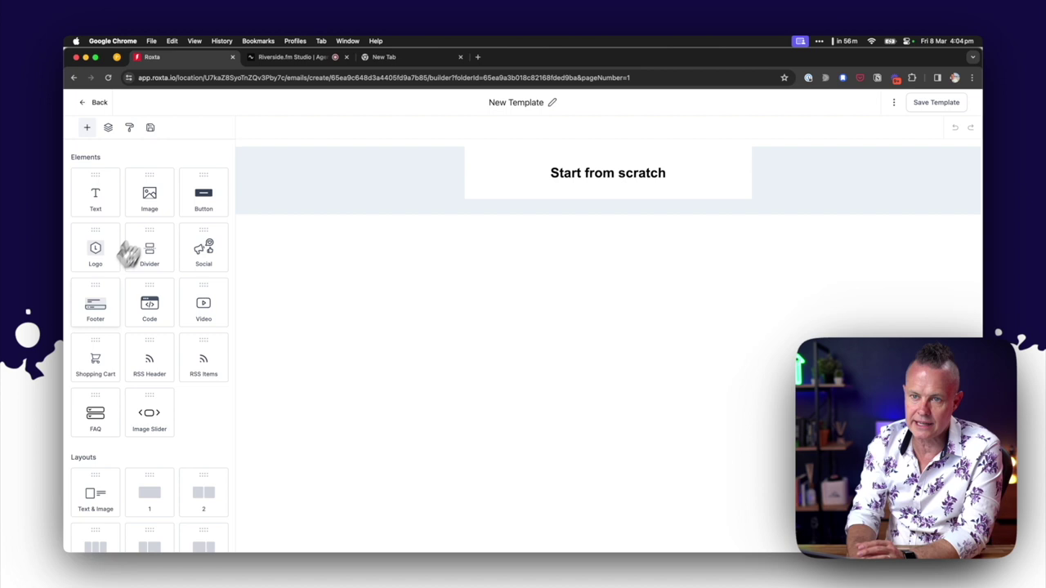
# - Add an Image block to the email and delete the Start from scratch heading
pyautogui.moveTo(174, 278); pyautogui.dragTo(614, 171)
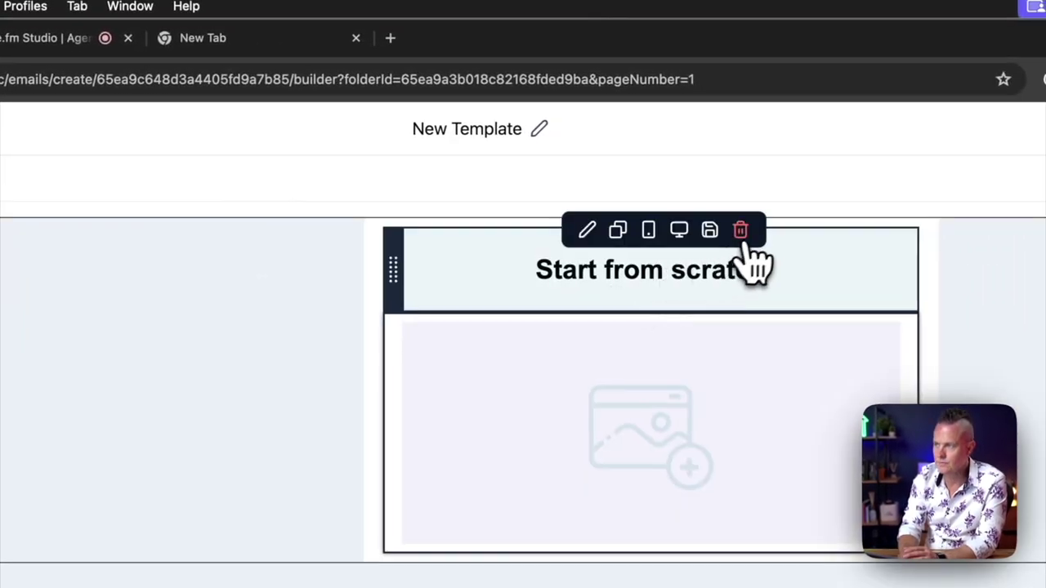
pyautogui.click(742, 232)
pyautogui.click(662, 362)
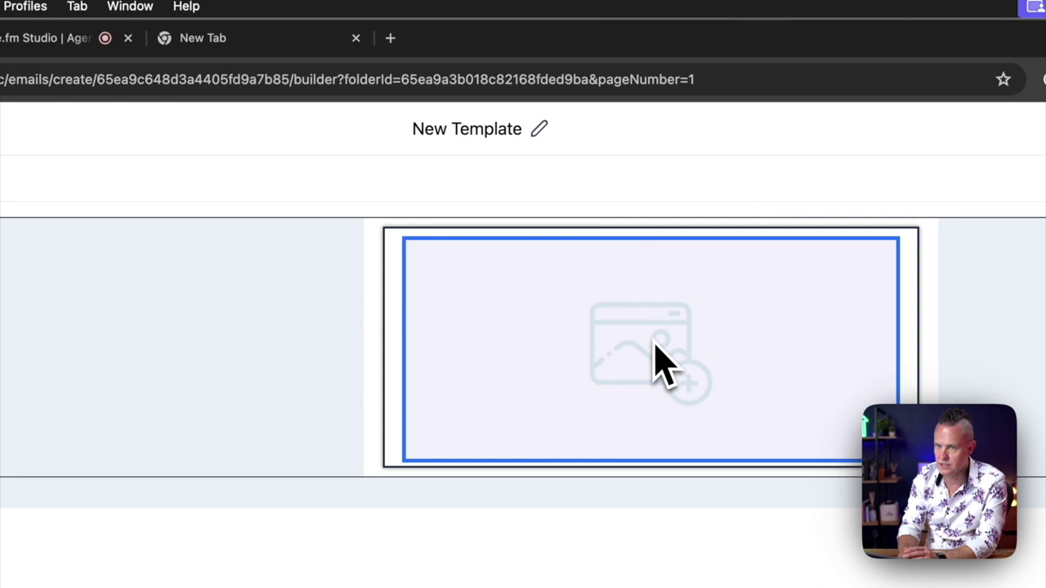
# - Pick the Logoipsum logo from the media library's Relocated Item folder and set its width to 100
pyautogui.click(271, 328)
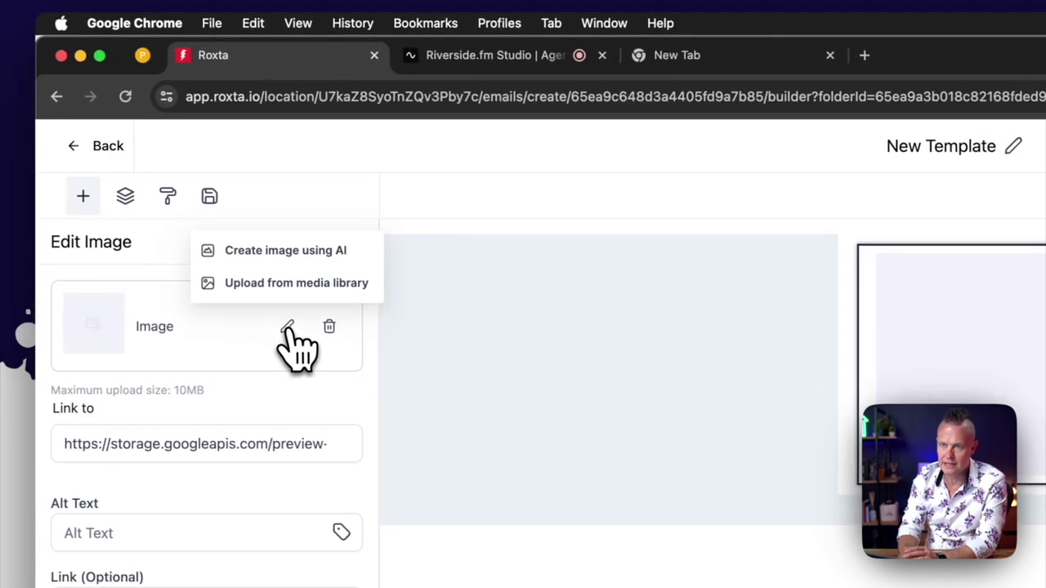
pyautogui.click(253, 284)
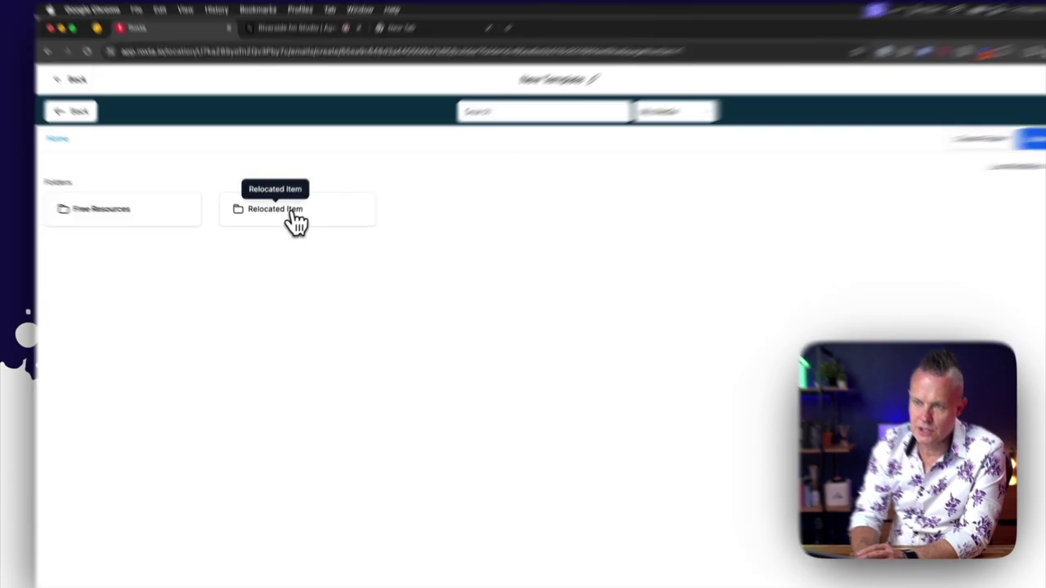
pyautogui.click(284, 232)
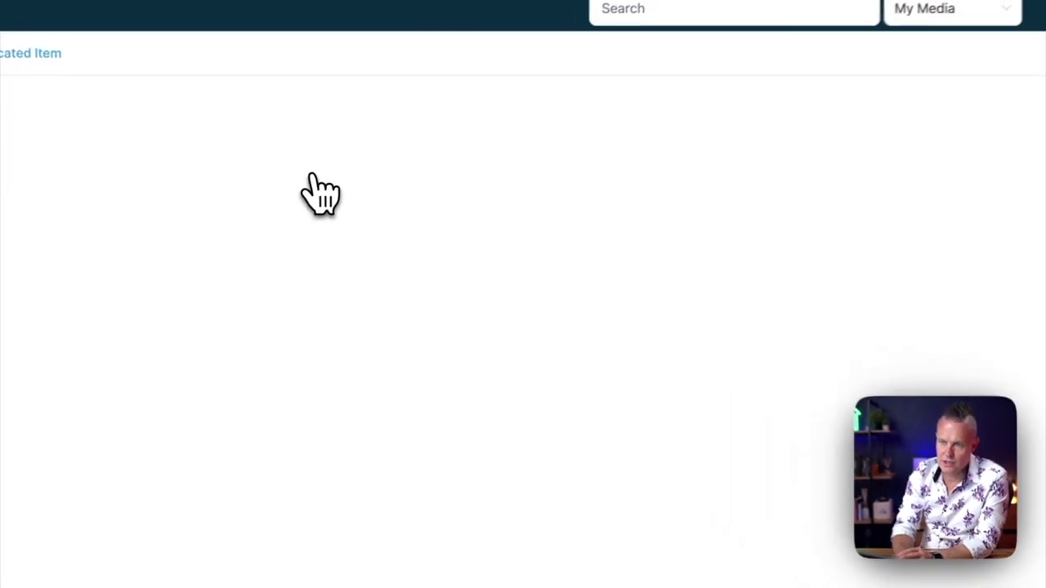
pyautogui.scroll(-4, 509, 409)
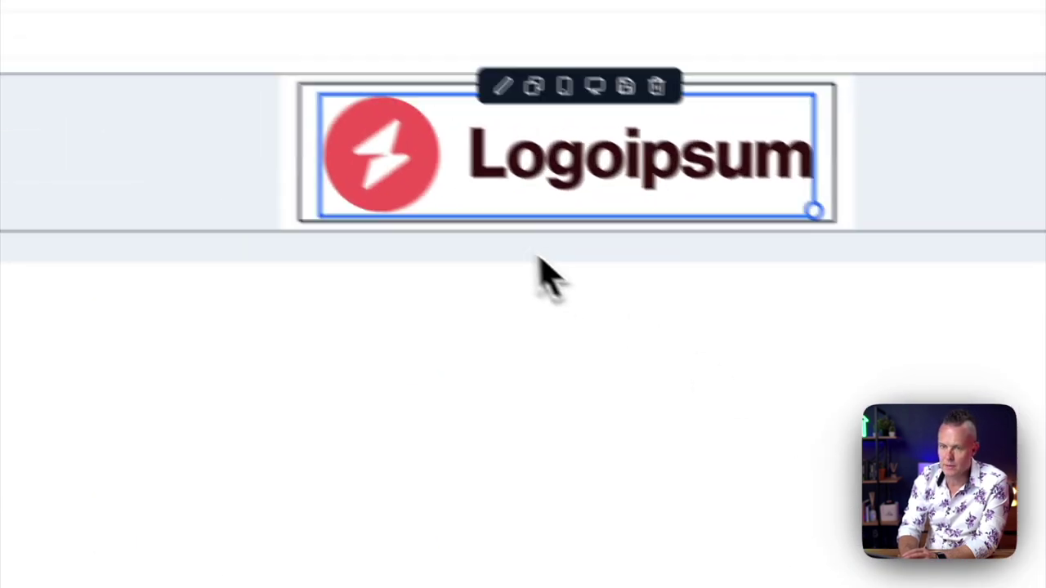
pyautogui.click(102, 243)
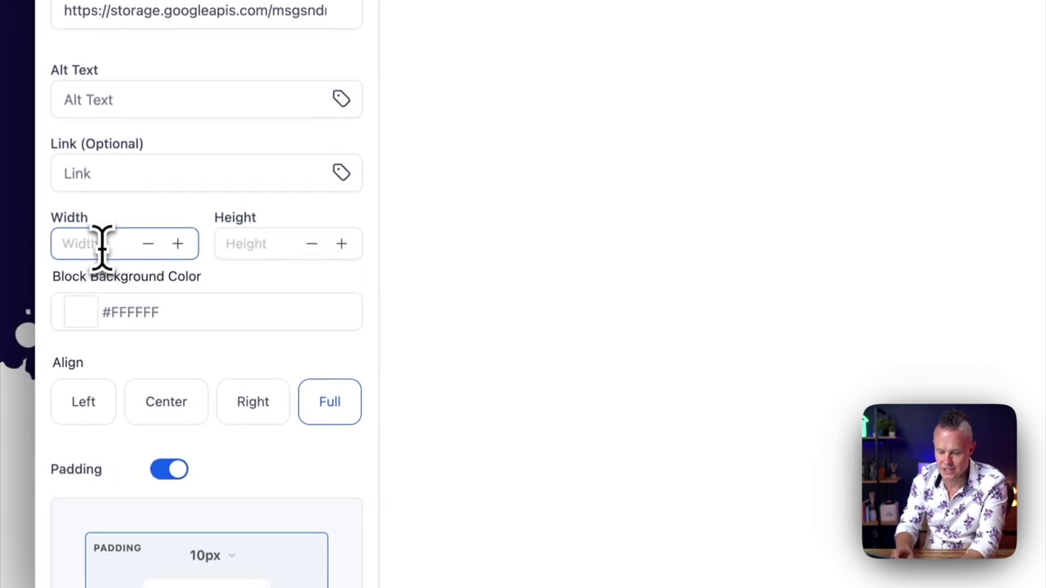
pyautogui.write('100')
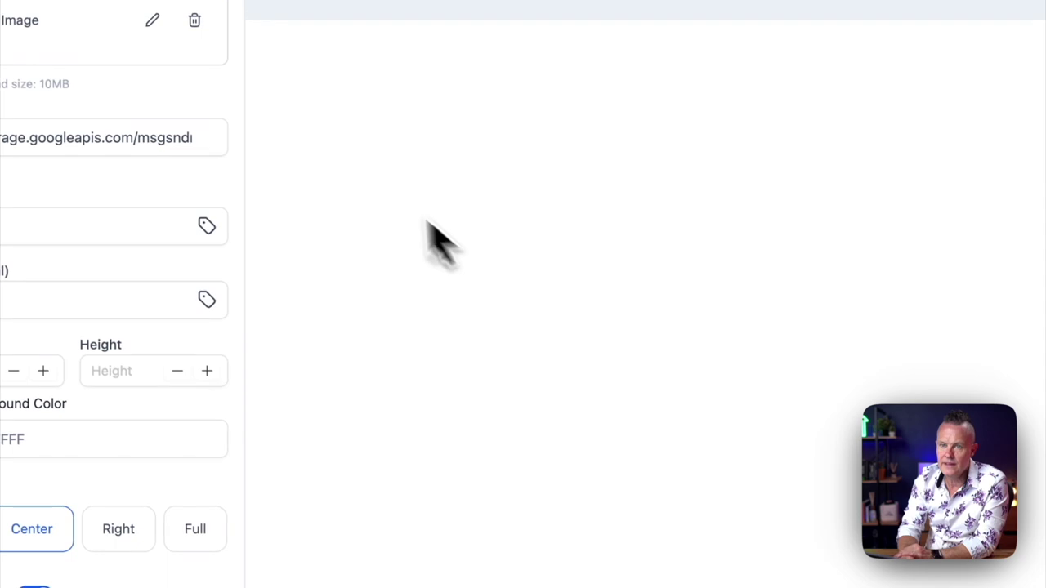
# - Place a Text block under the logo containing the Welcome Aboard!!! email copy
pyautogui.click(297, 222)
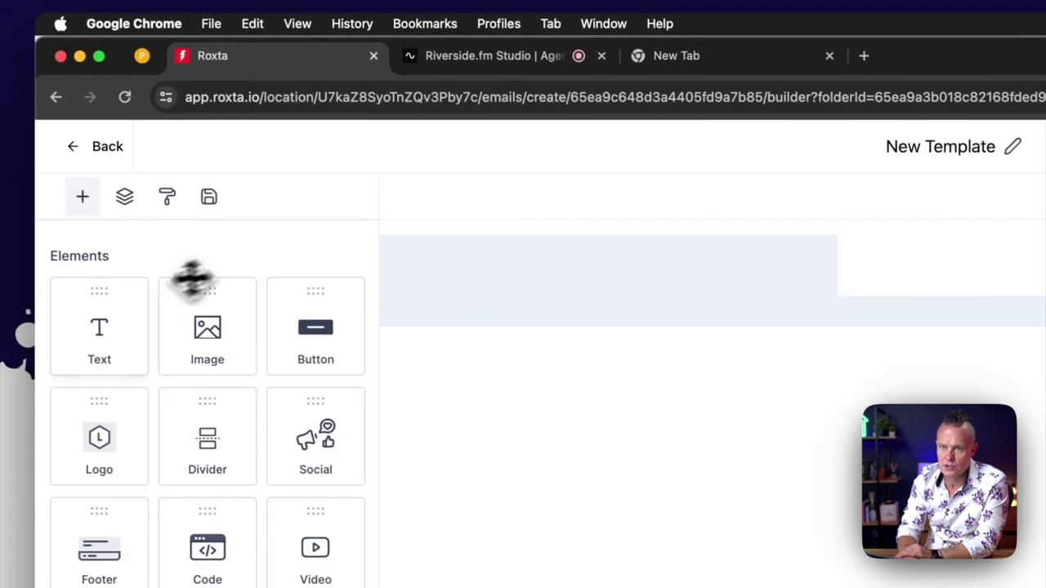
pyautogui.moveTo(100, 338); pyautogui.dragTo(1011, 316)
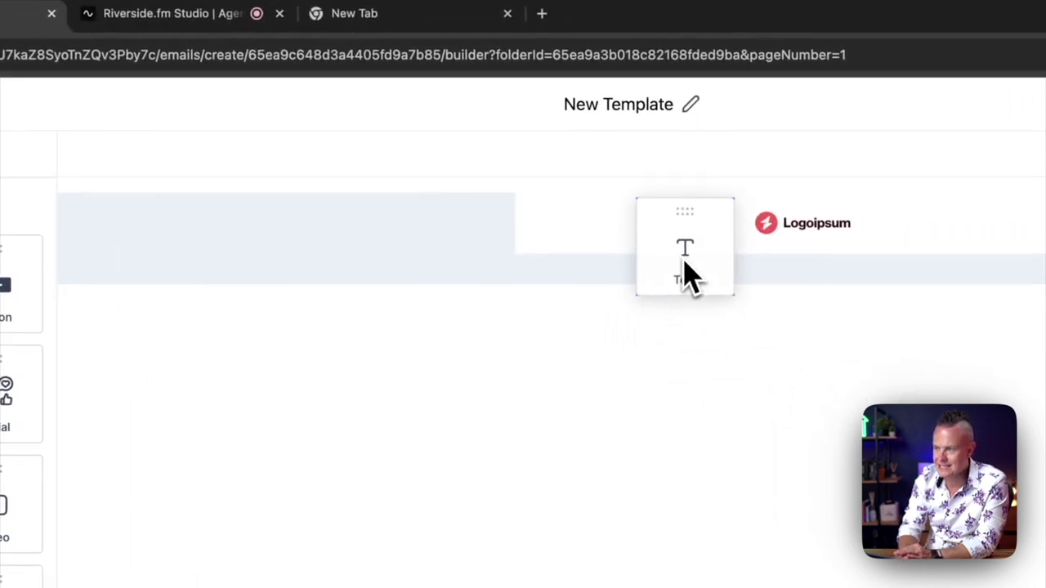
pyautogui.moveTo(684, 263); pyautogui.dragTo(681, 262)
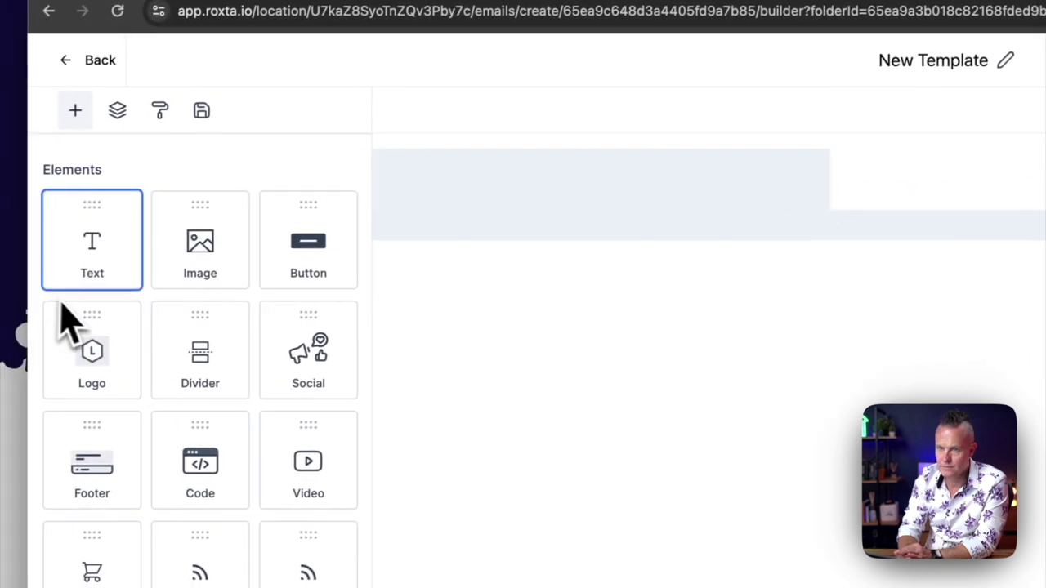
pyautogui.moveTo(91, 270); pyautogui.dragTo(1041, 237)
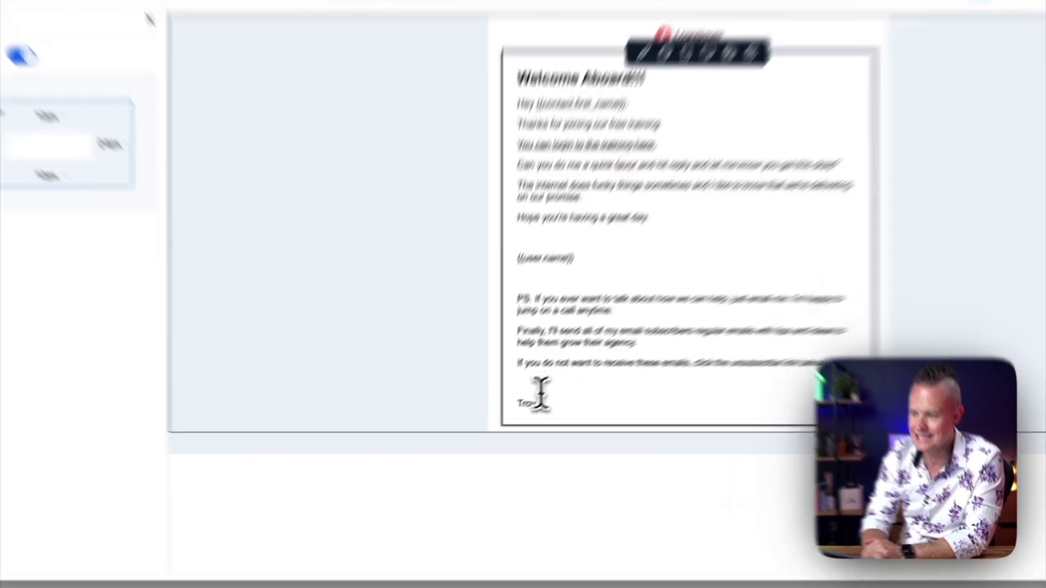
# - Delete the sign-off name and trailing blank lines, then expand the Template appearance settings
pyautogui.tripleClick(499, 426)
pyautogui.press('BackSpace')
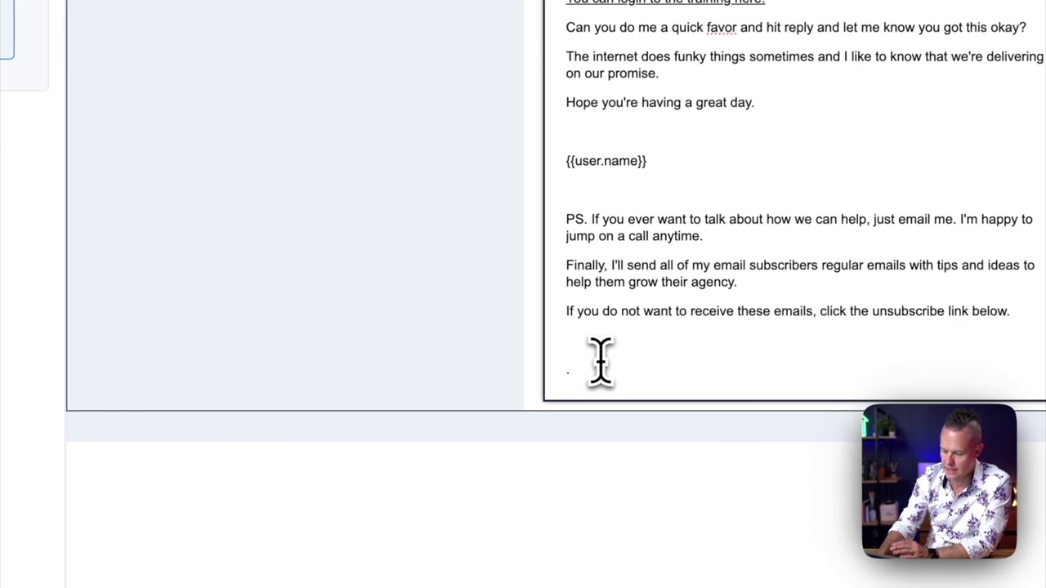
pyautogui.press('BackSpace')
pyautogui.press('BackSpace')
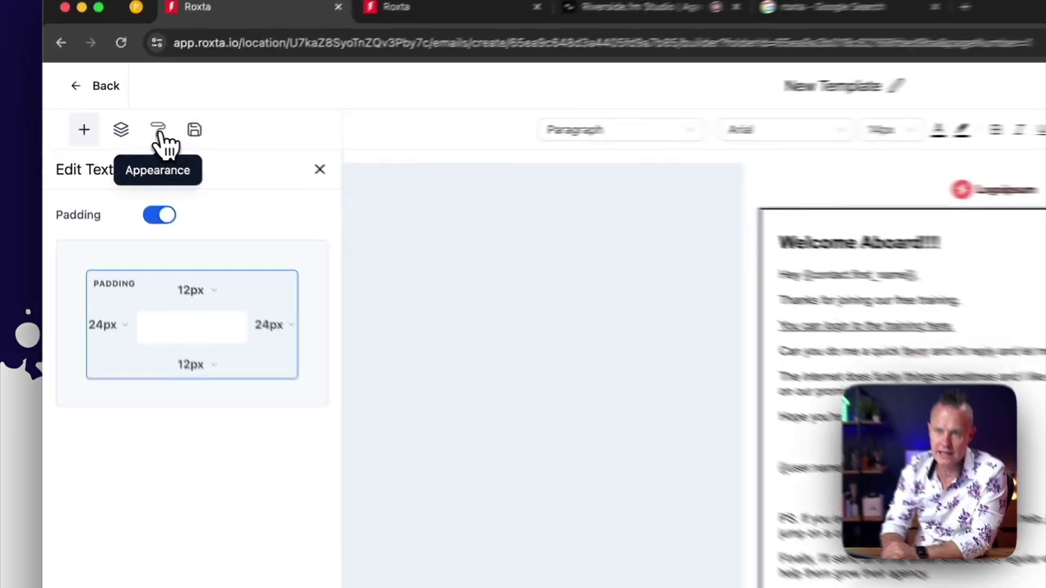
pyautogui.click(130, 131)
pyautogui.click(103, 162)
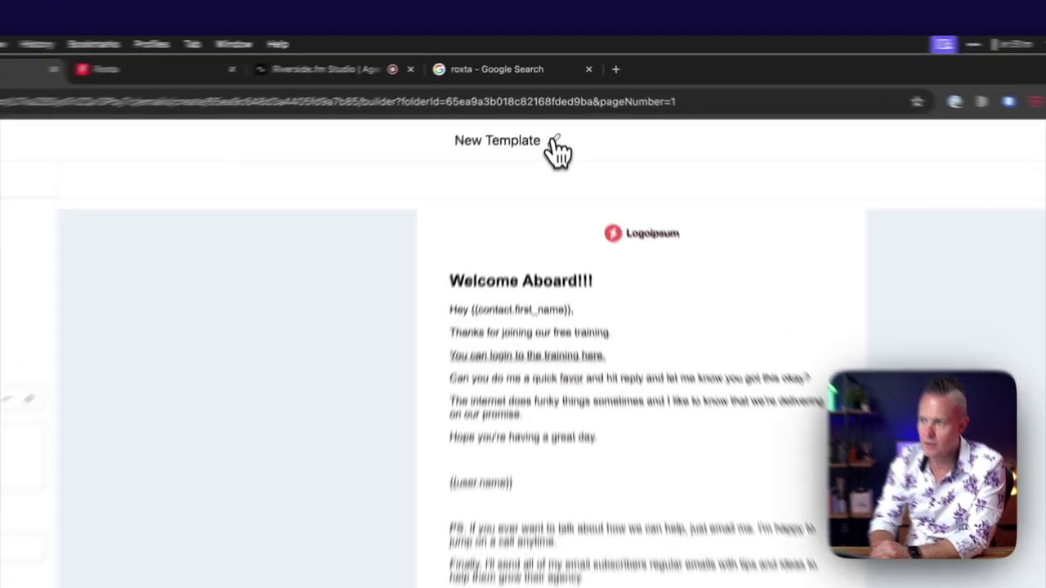
# - Rename the template to 'New Trainee Welcome' and save it
pyautogui.click(552, 102)
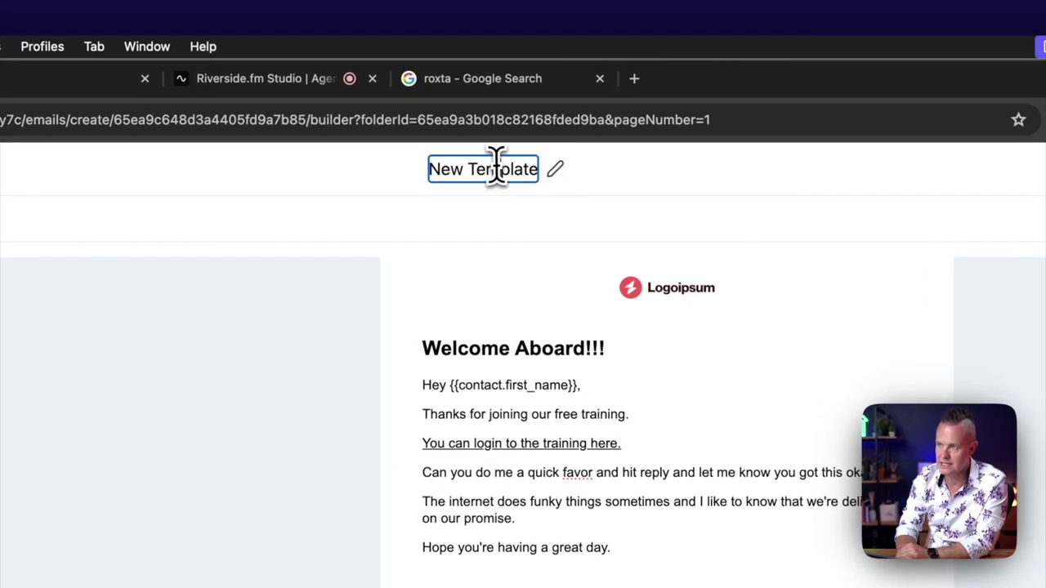
pyautogui.tripleClick(496, 165)
pyautogui.press('BackSpace')
pyautogui.write('New')
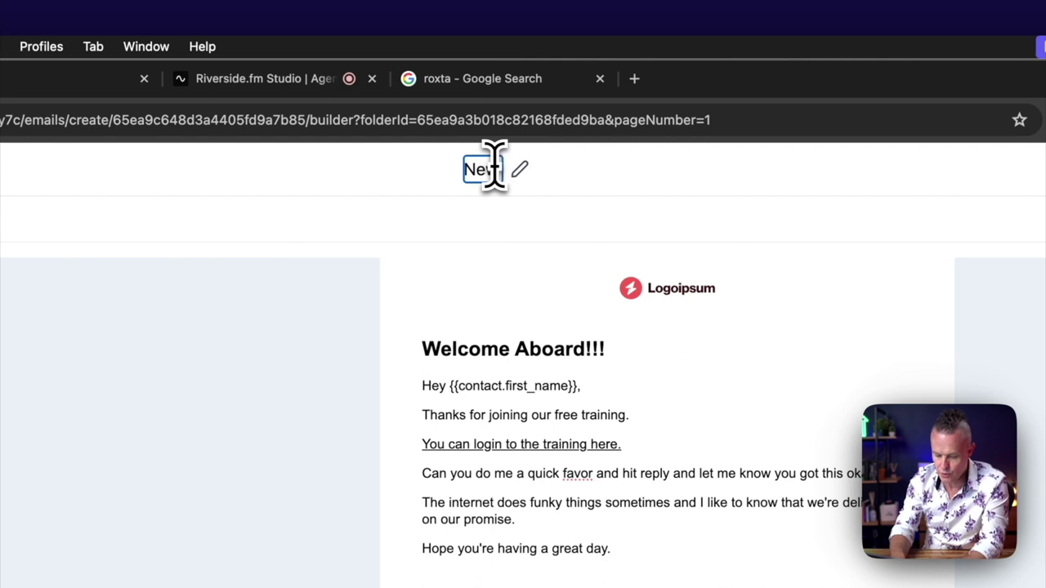
pyautogui.write(' Trainee')
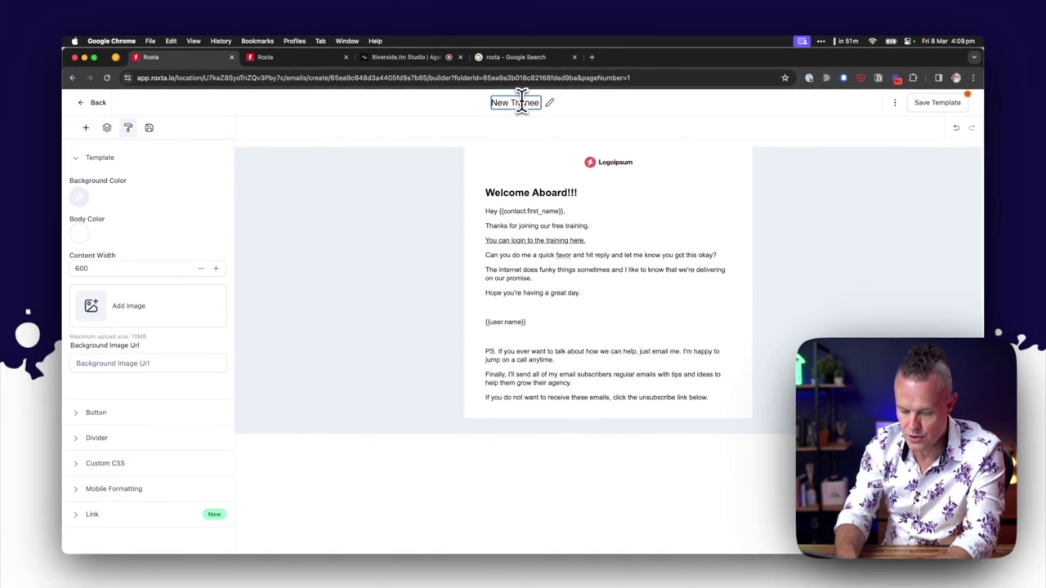
pyautogui.write('lcome')
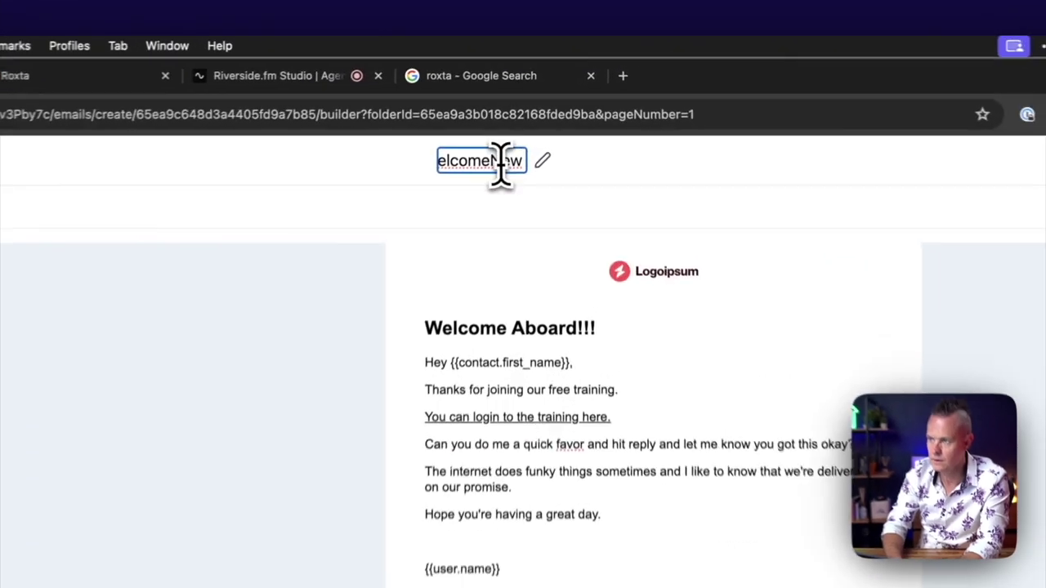
pyautogui.doubleClick(532, 103)
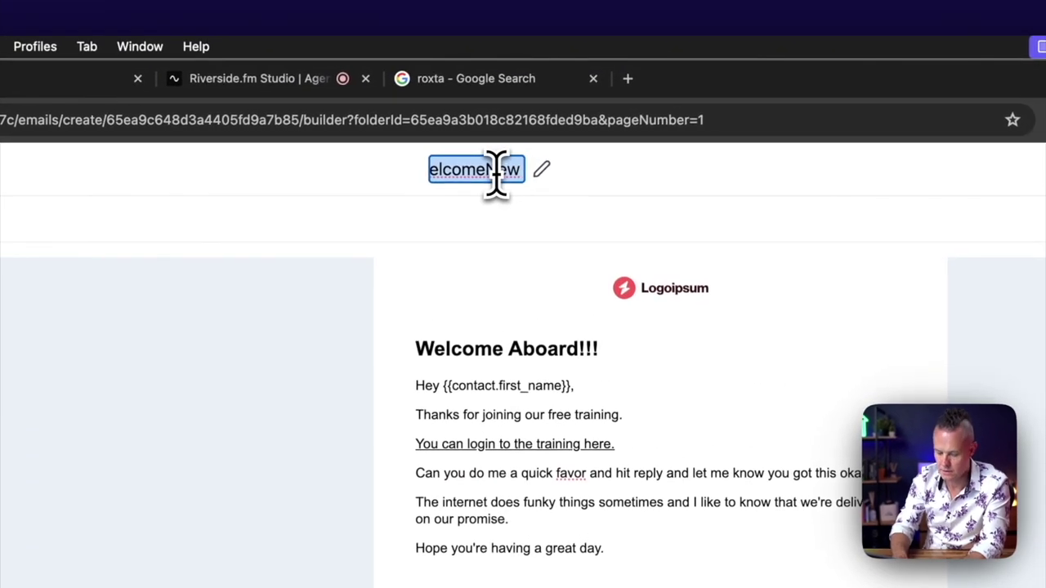
pyautogui.write('New Trainee We')
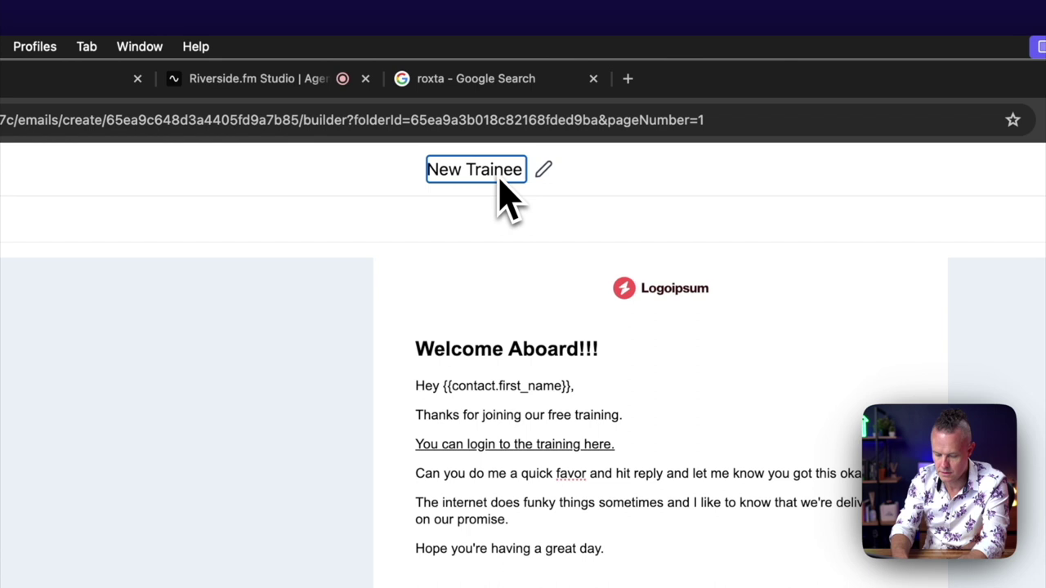
pyautogui.write('lcome')
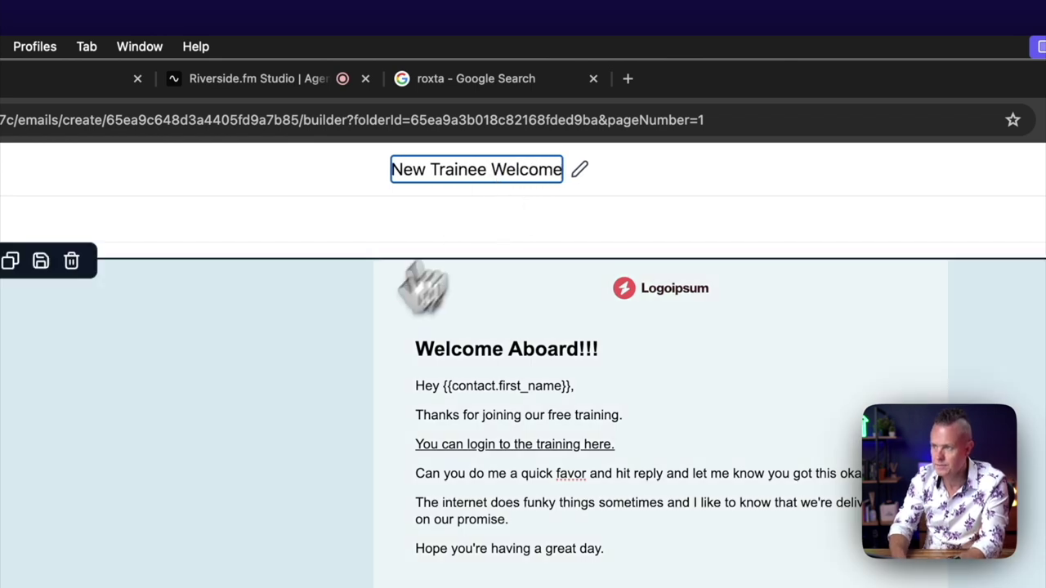
pyautogui.click(327, 388)
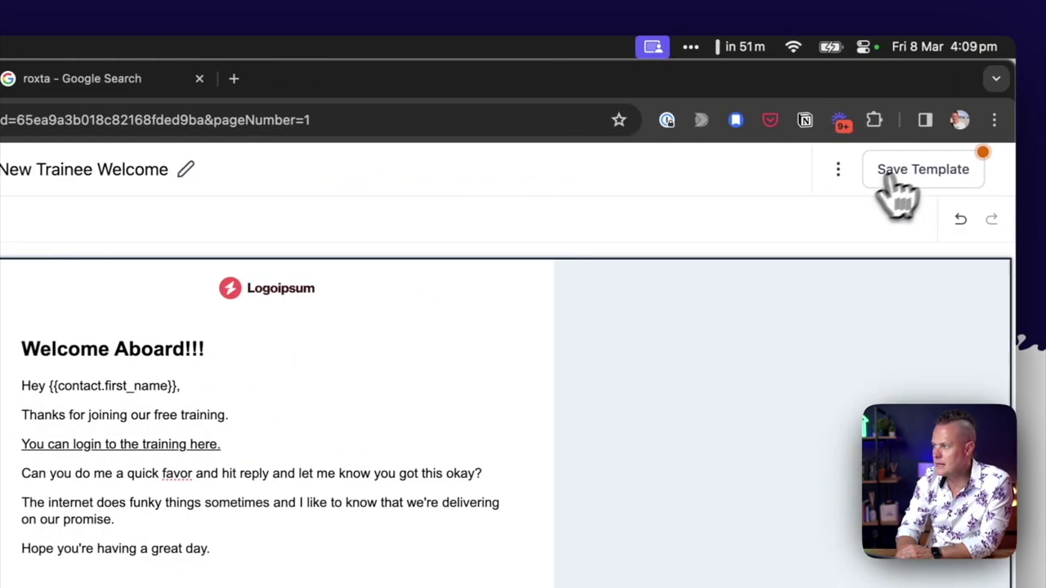
pyautogui.click(926, 168)
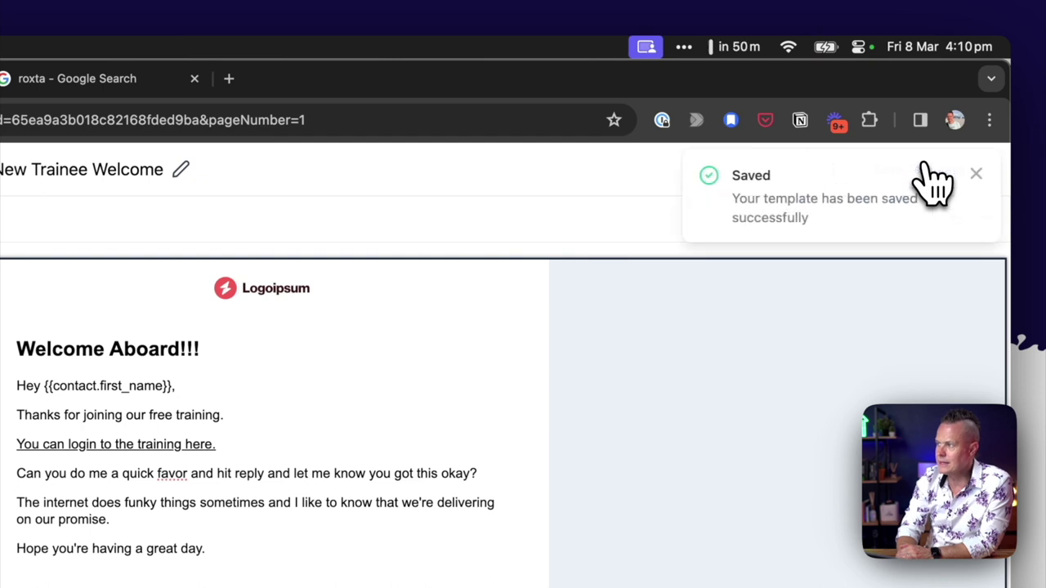
pyautogui.click(975, 176)
# - Open the template's Settings with From Name, From Email, Preview Text and Email Subject fields
pyautogui.click(833, 171)
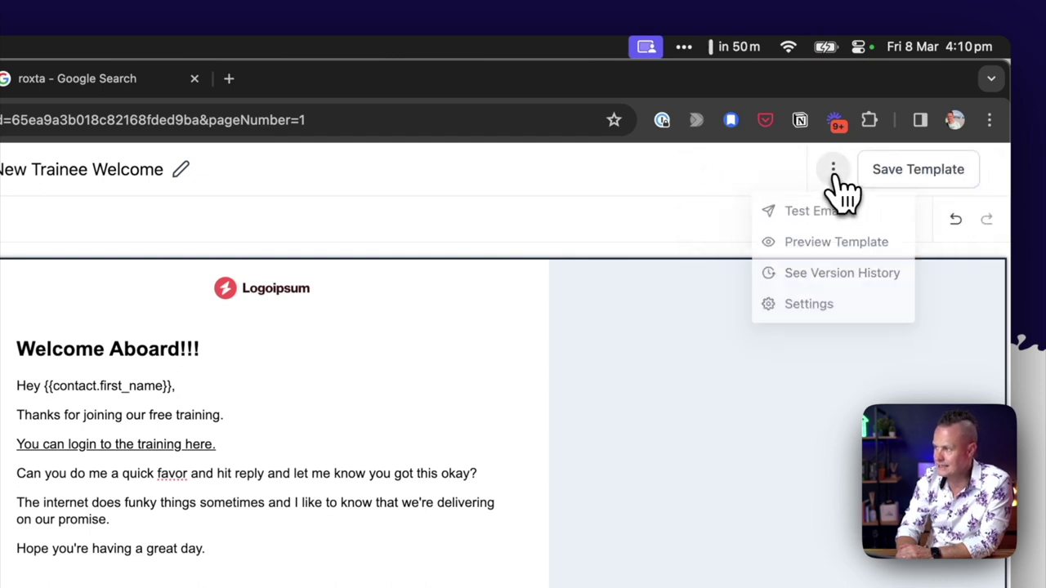
pyautogui.click(805, 309)
pyautogui.click(805, 315)
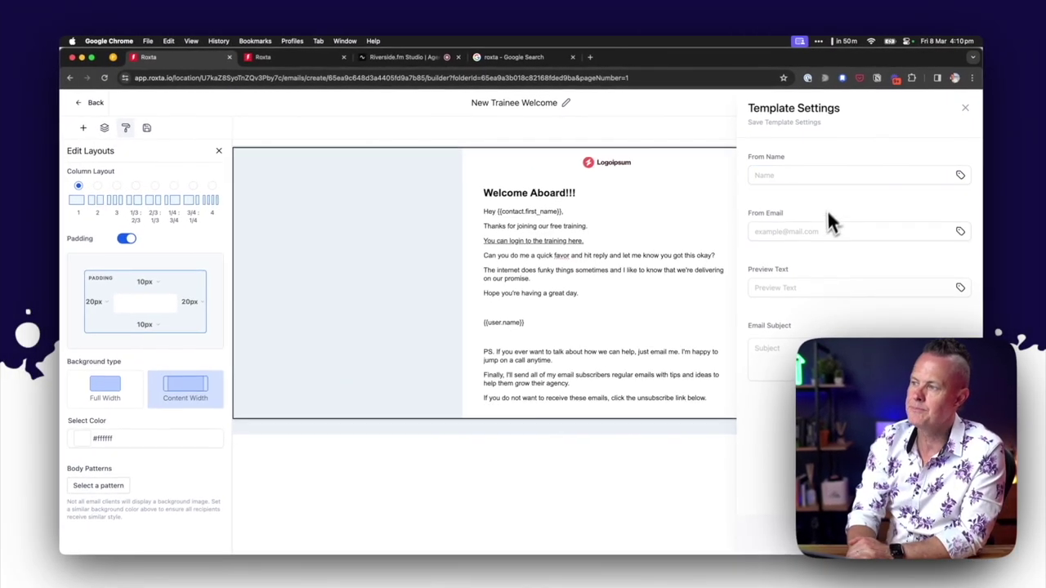
pyautogui.click(691, 426)
pyautogui.click(815, 286)
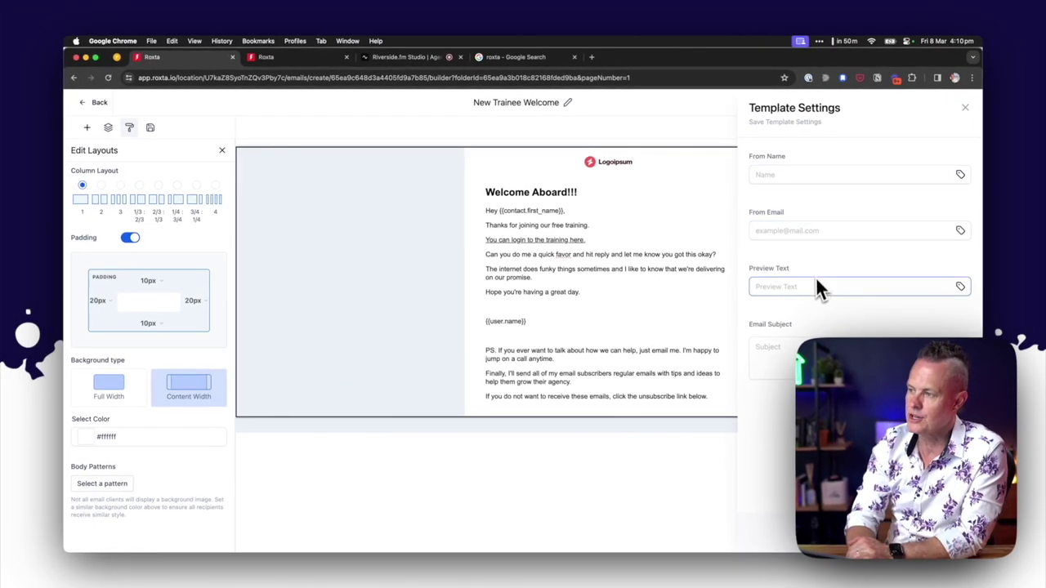
pyautogui.click(794, 353)
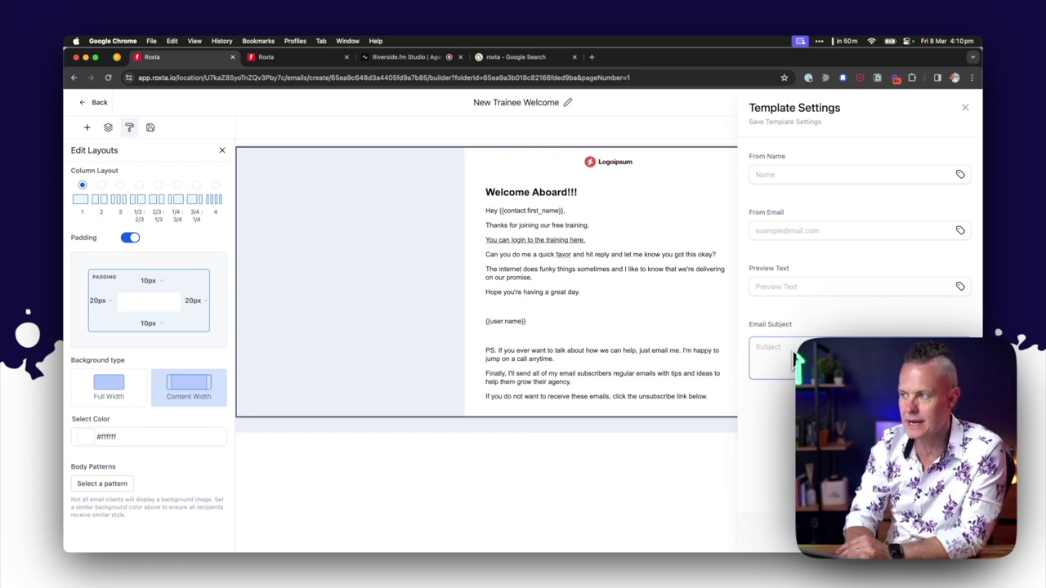
# - Set the sender name and address to the {{user.name}} and {{user.email}} merge fields
pyautogui.click(878, 177)
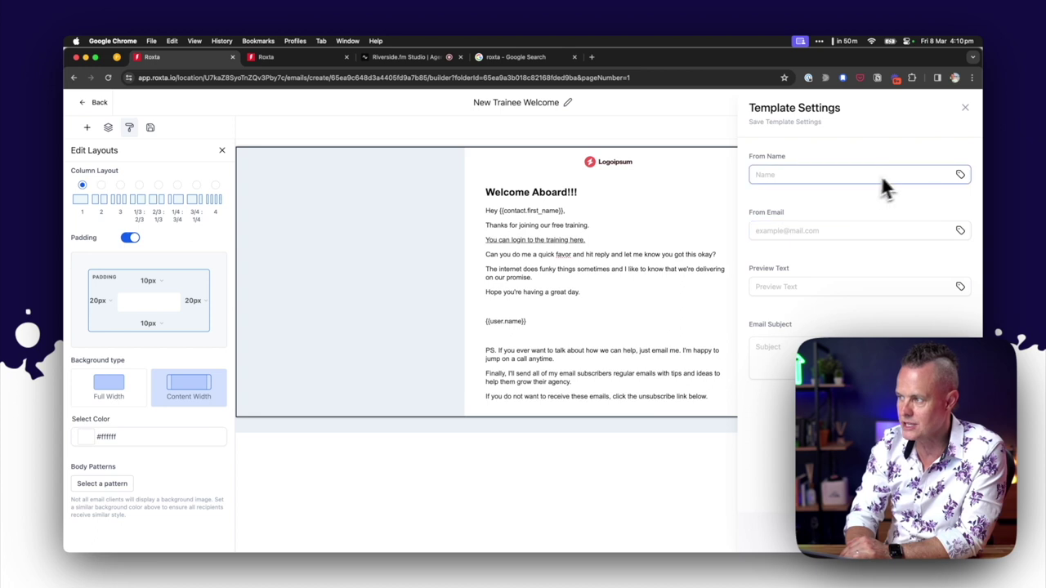
pyautogui.click(961, 174)
pyautogui.click(881, 239)
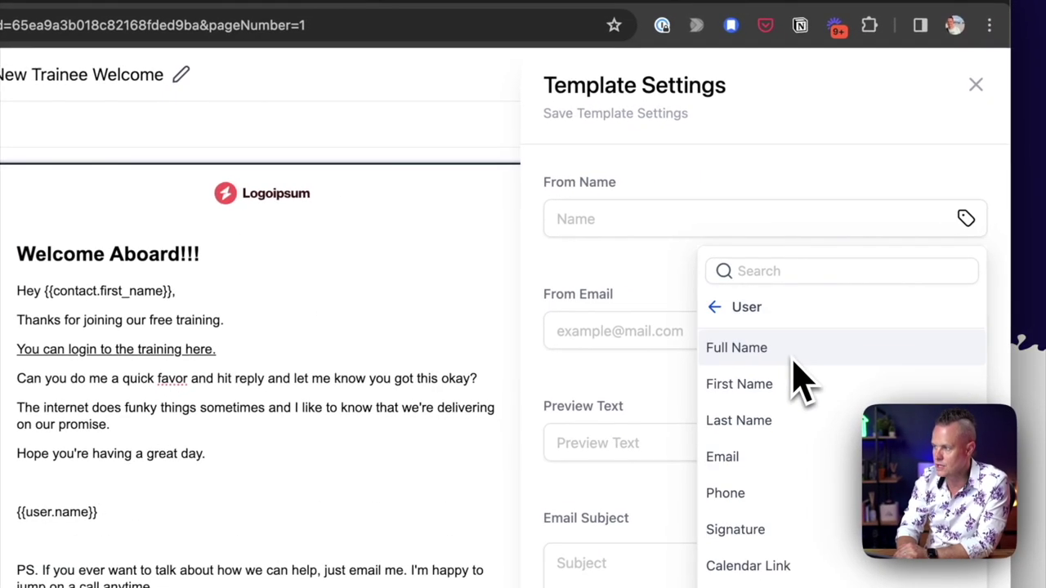
pyautogui.click(741, 357)
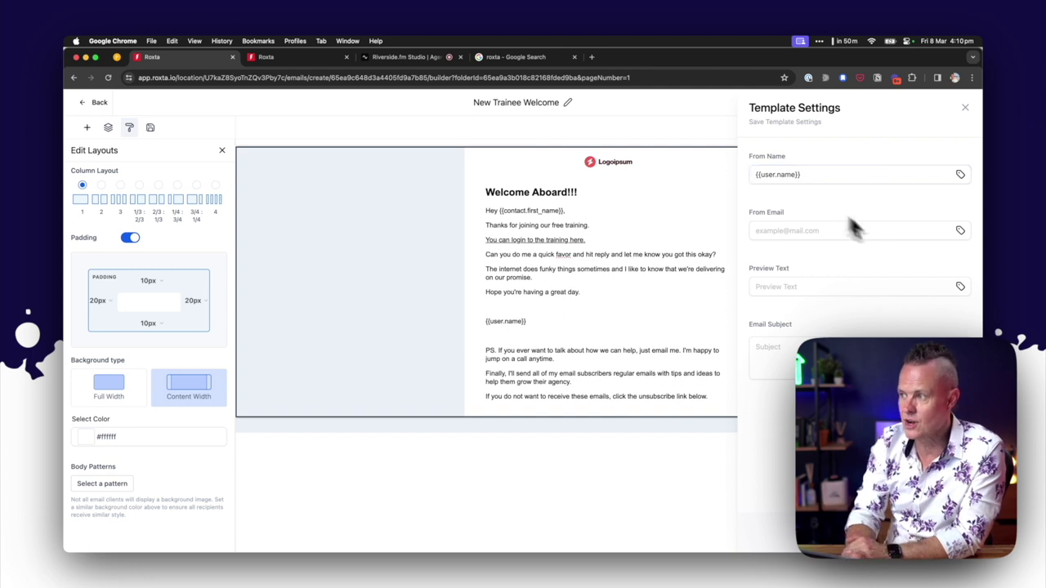
pyautogui.click(961, 231)
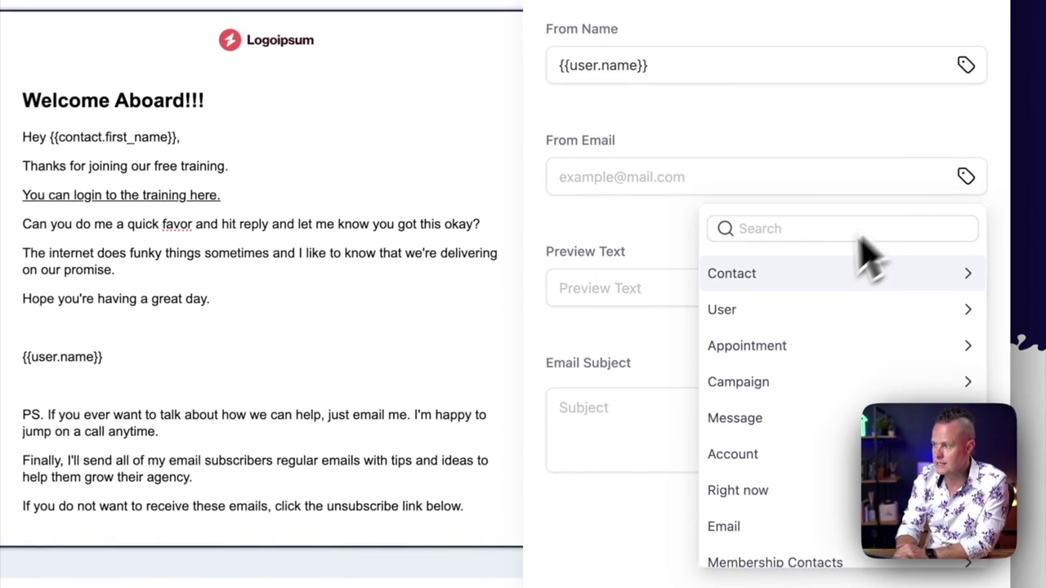
pyautogui.click(817, 309)
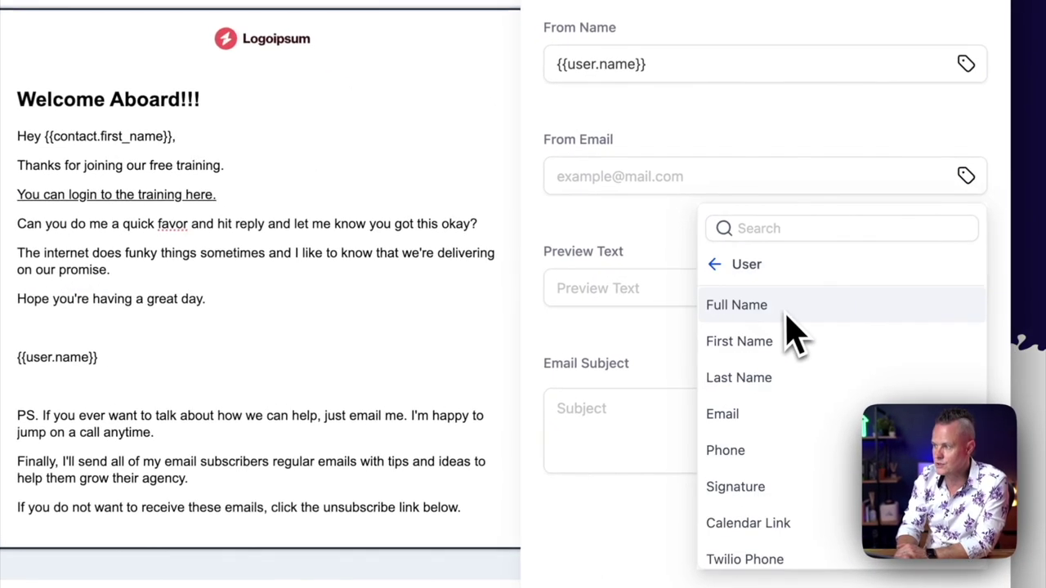
pyautogui.click(754, 411)
pyautogui.click(747, 422)
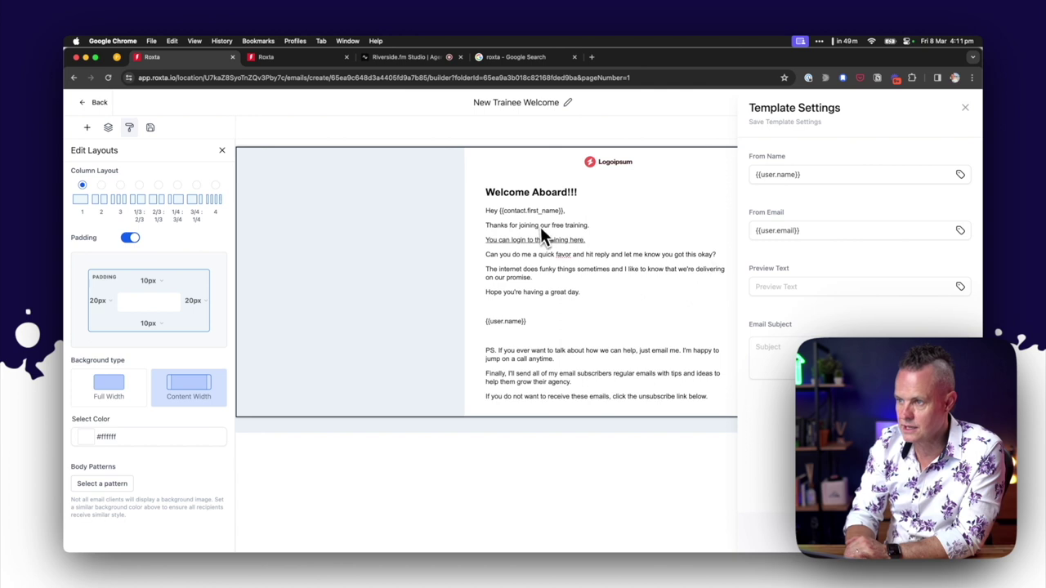
pyautogui.press('Escape')
# - Use the line 'Thanks for joining our free training.' as the email subject and save the settings
pyautogui.click(539, 230)
pyautogui.tripleClick(539, 230)
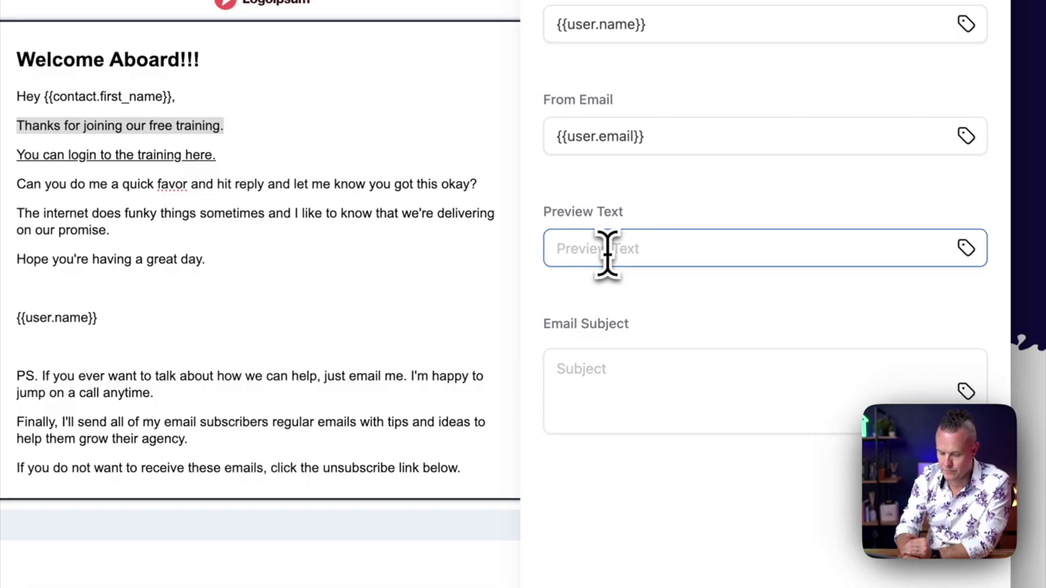
pyautogui.write('Thanks for joining our free training.')
pyautogui.click(594, 370)
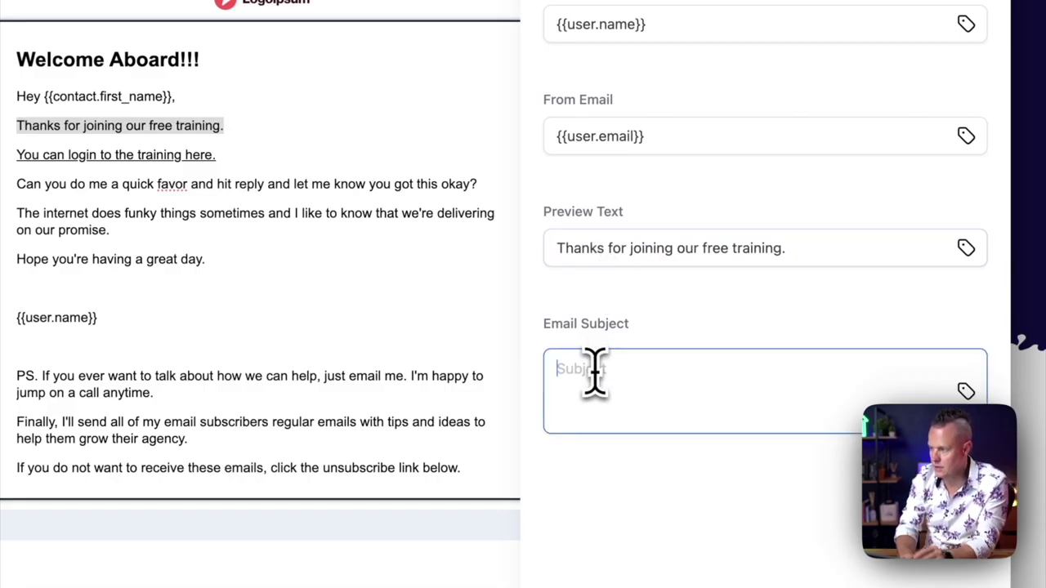
pyautogui.write('Thanks for joining our free training.')
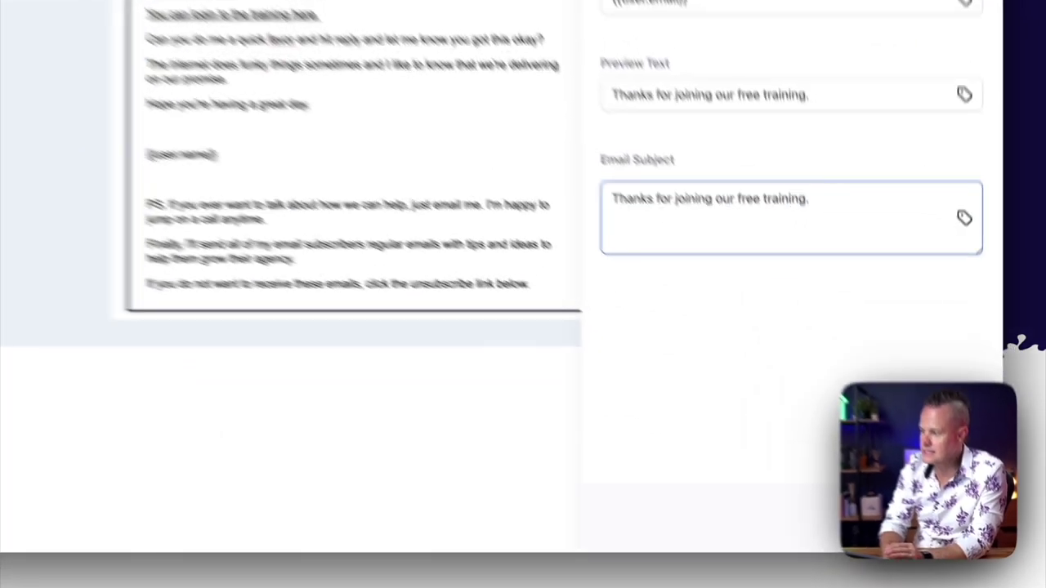
pyautogui.click(948, 535)
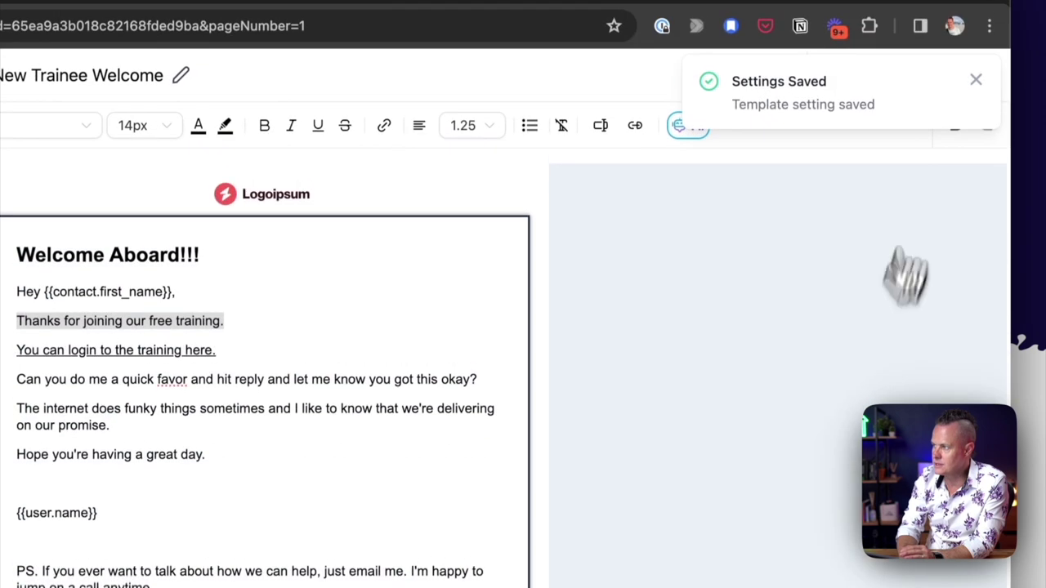
pyautogui.click(976, 7)
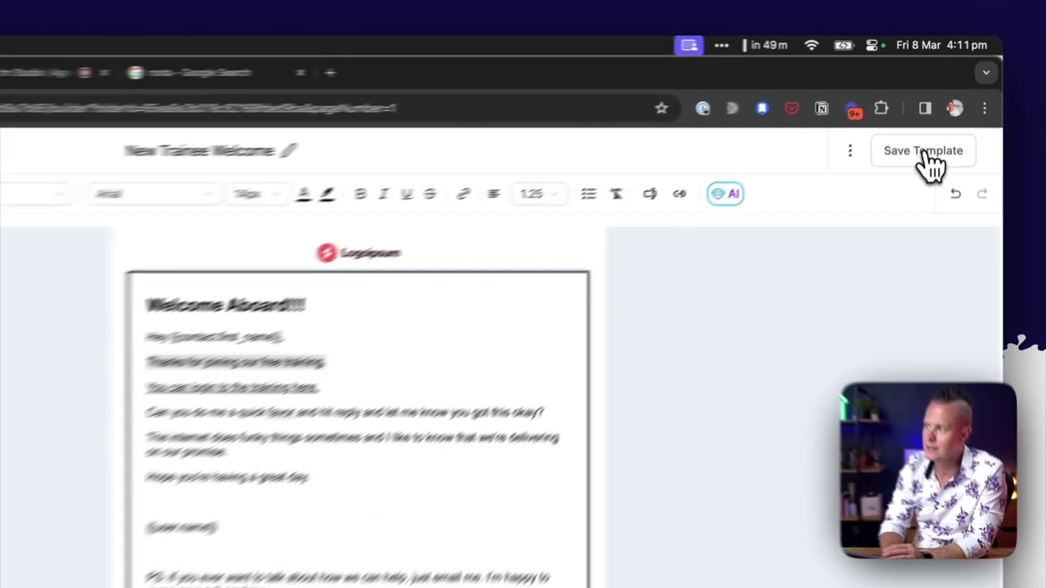
# - Save the New Trainee Welcome template again with its updated sender and subject
pyautogui.click(966, 103)
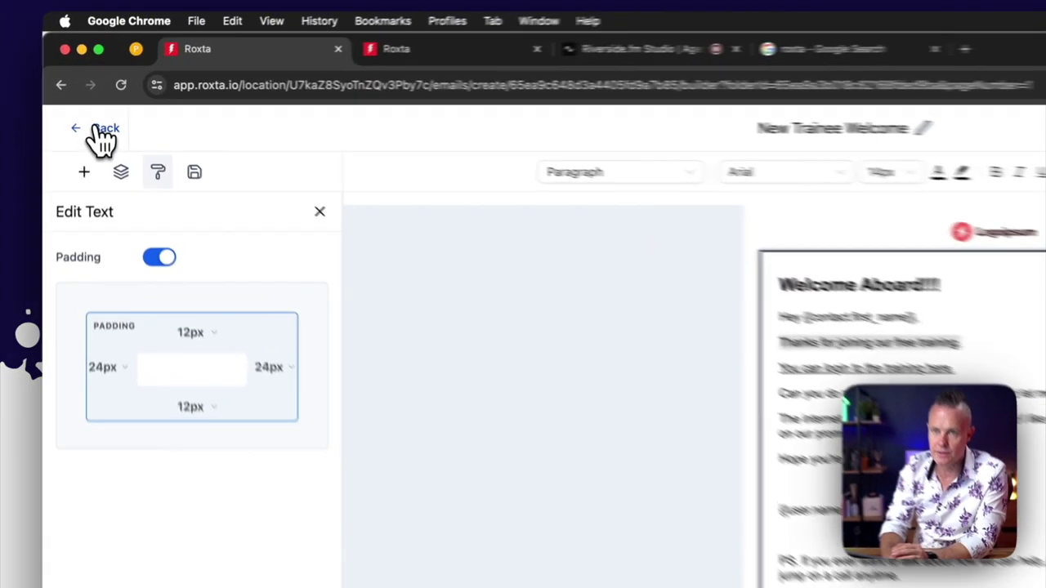
# - Leave the email builder and open the Experiments folder of Automation workflows
pyautogui.click(98, 103)
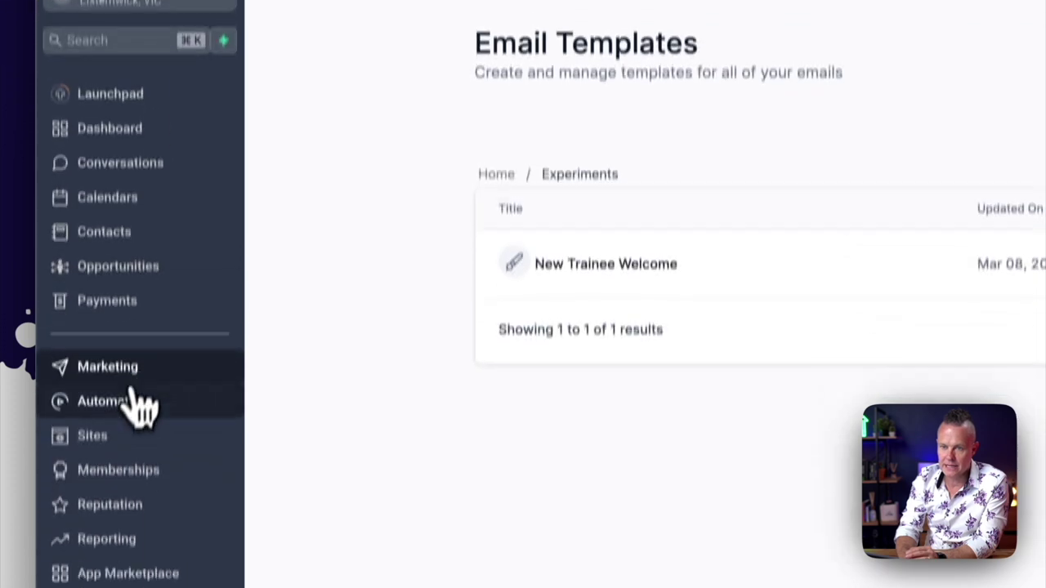
pyautogui.click(109, 364)
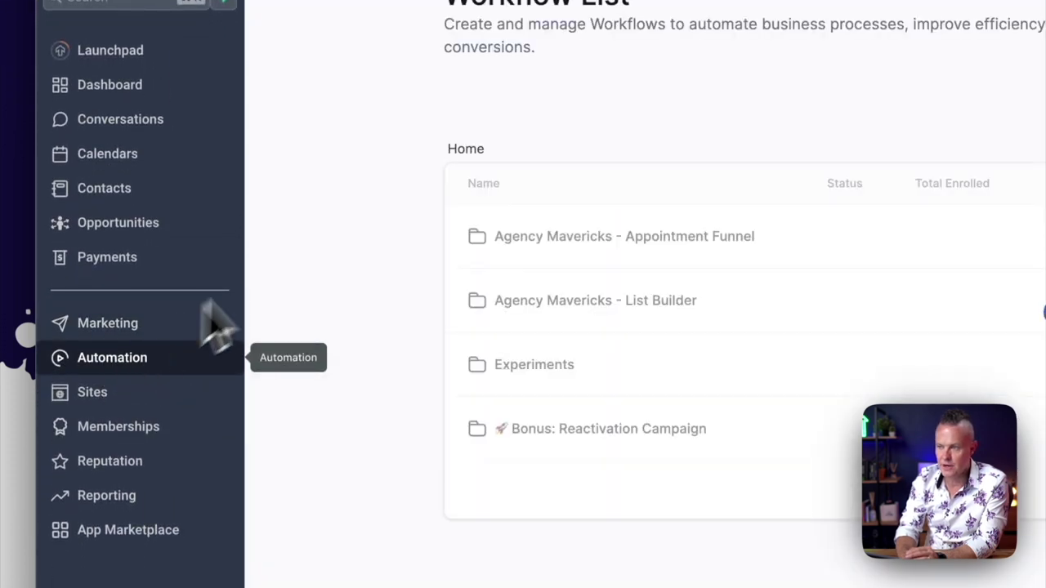
pyautogui.click(527, 376)
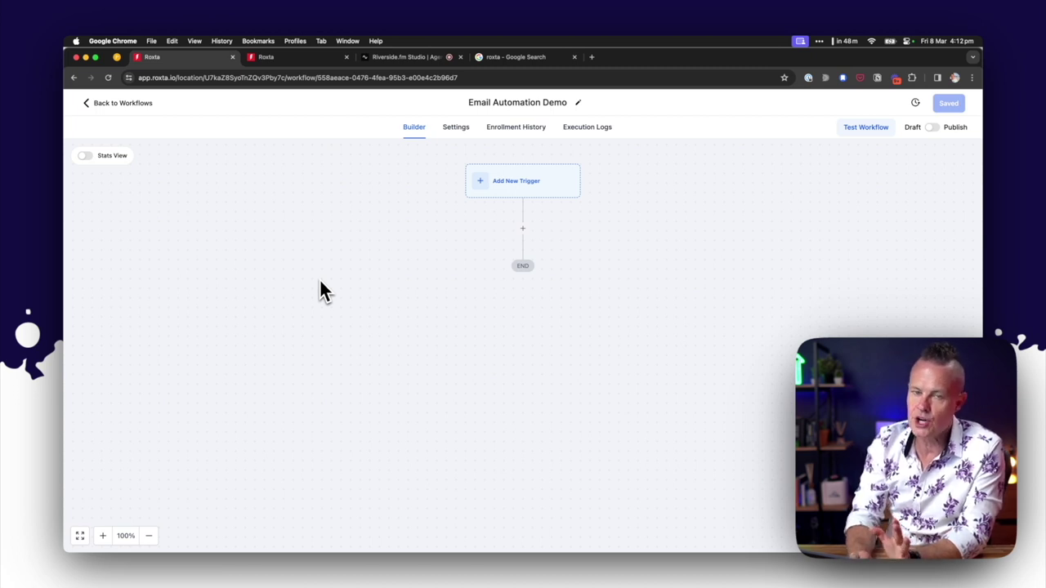
# - Start adding a trigger and browse the Events, Appointments, Opportunities and Affiliate trigger groups
pyautogui.click(524, 182)
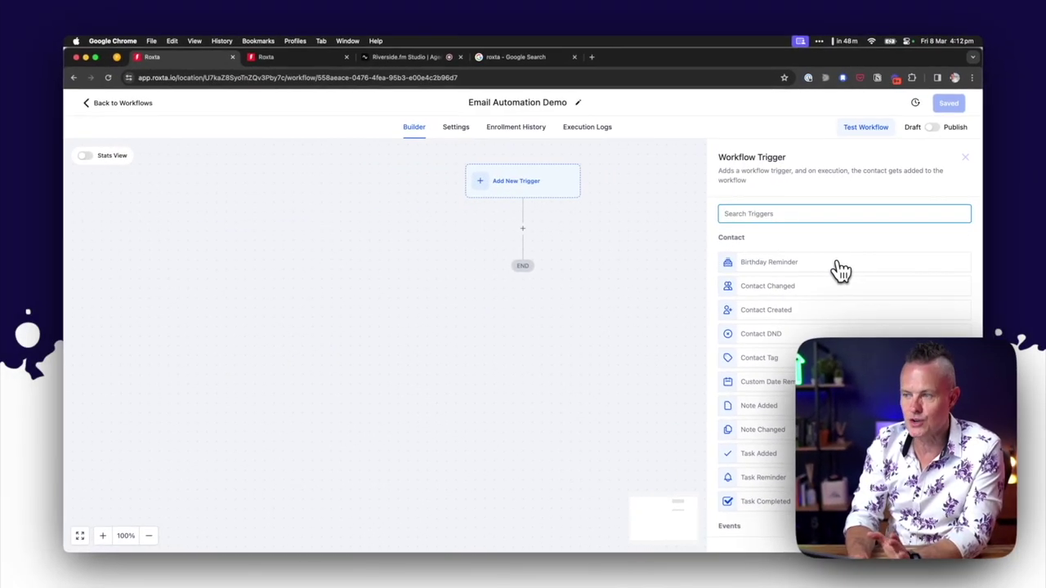
pyautogui.scroll(-3, 841, 270)
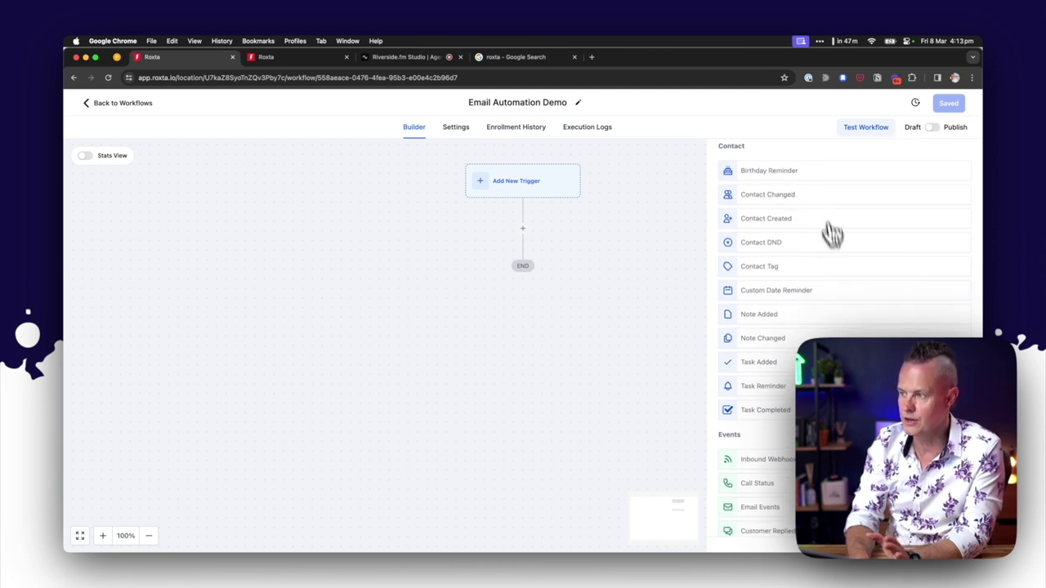
pyautogui.scroll(-1, 842, 303)
pyautogui.scroll(-1, 842, 307)
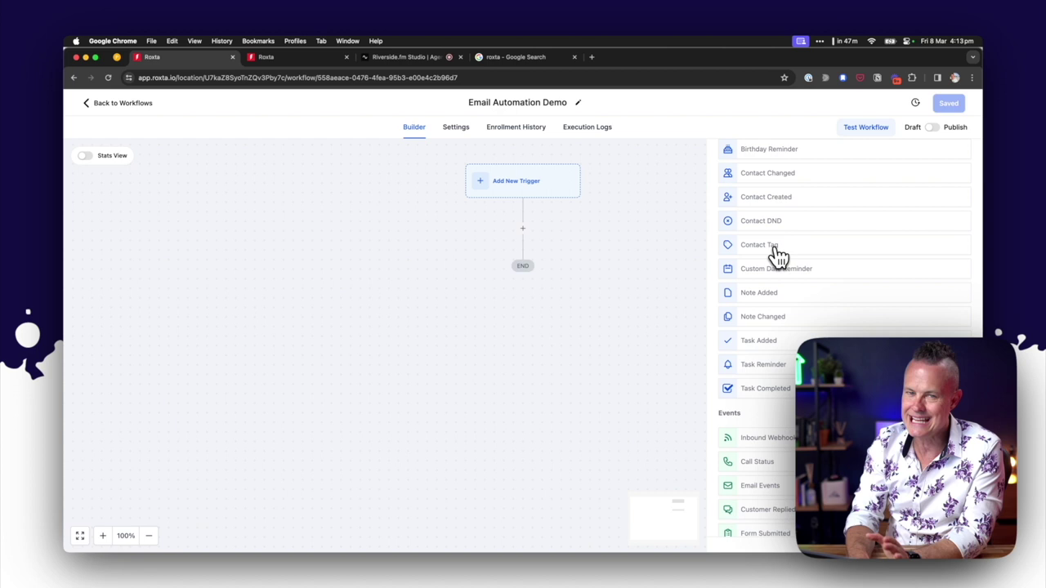
pyautogui.scroll(-5, 833, 315)
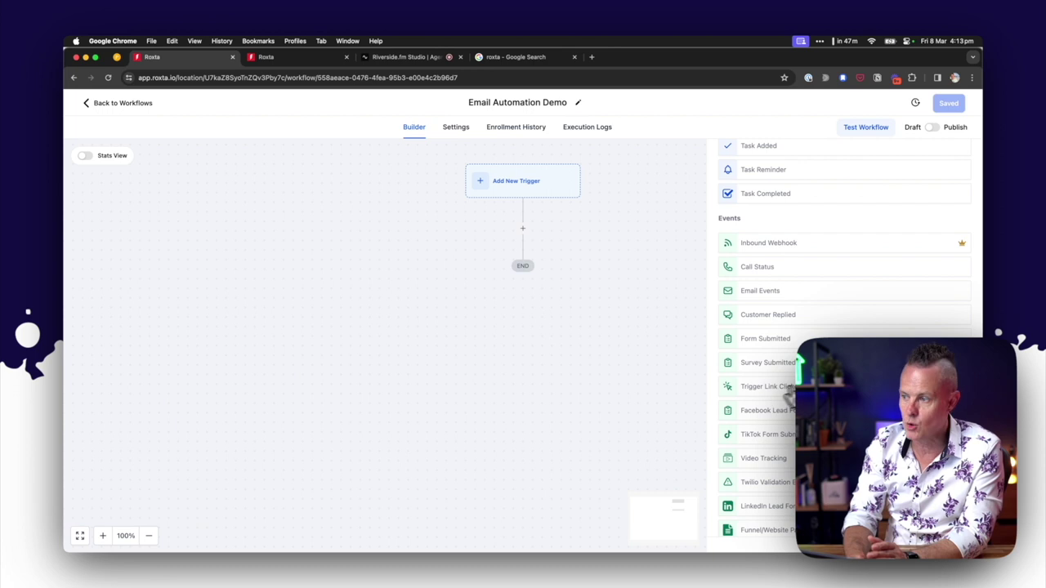
pyautogui.scroll(-3, 780, 398)
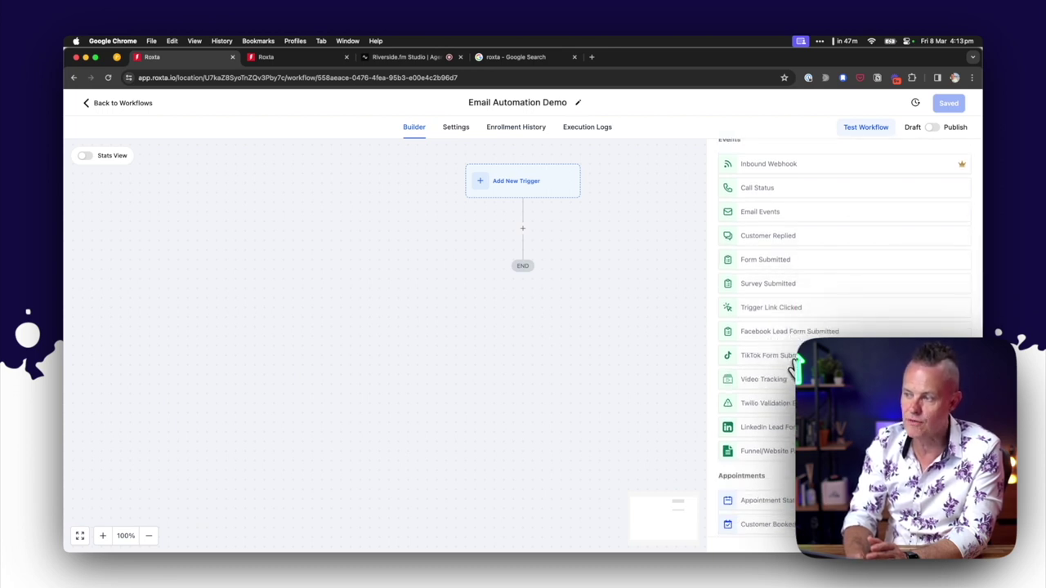
pyautogui.scroll(-3, 794, 366)
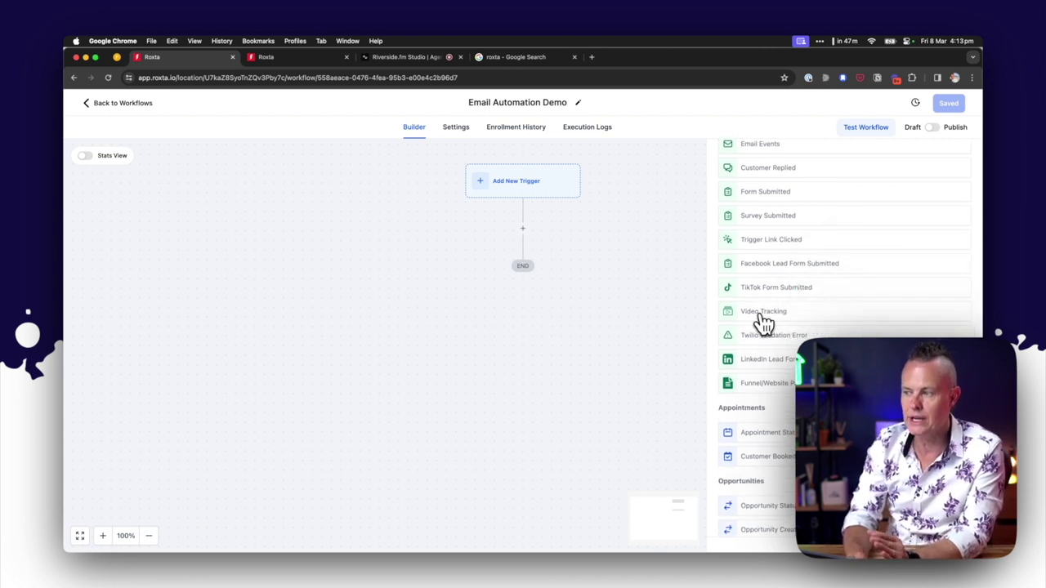
pyautogui.scroll(-5, 832, 322)
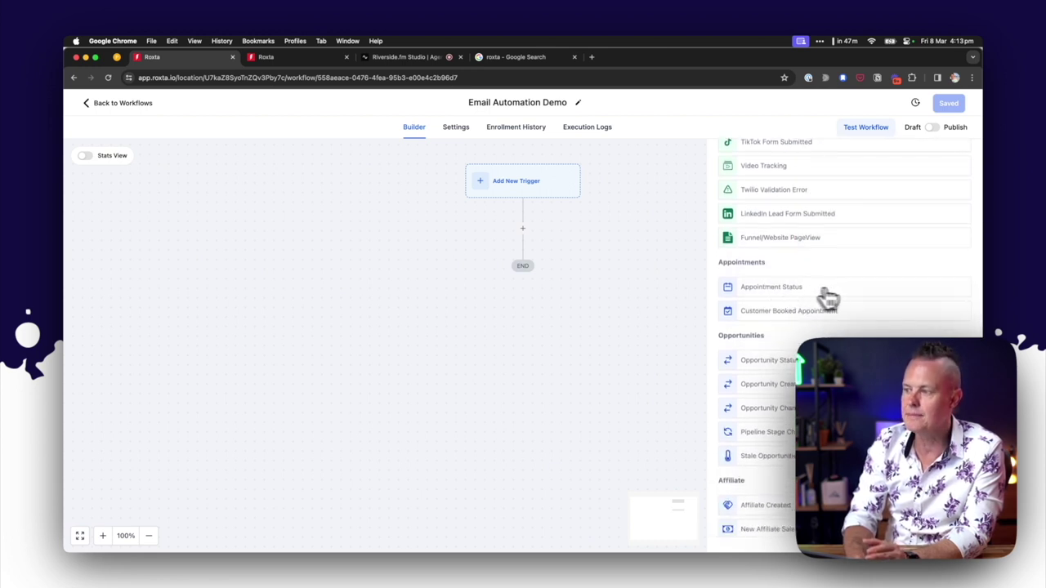
# - Scroll the Workflow Trigger list down to the Communities triggers
pyautogui.scroll(-5, 829, 296)
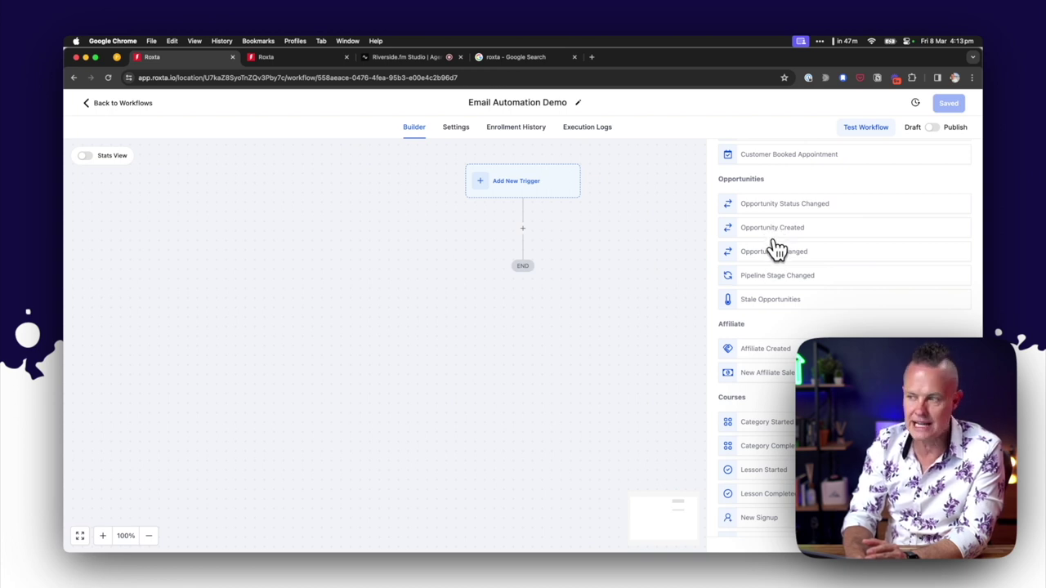
pyautogui.scroll(-5, 798, 273)
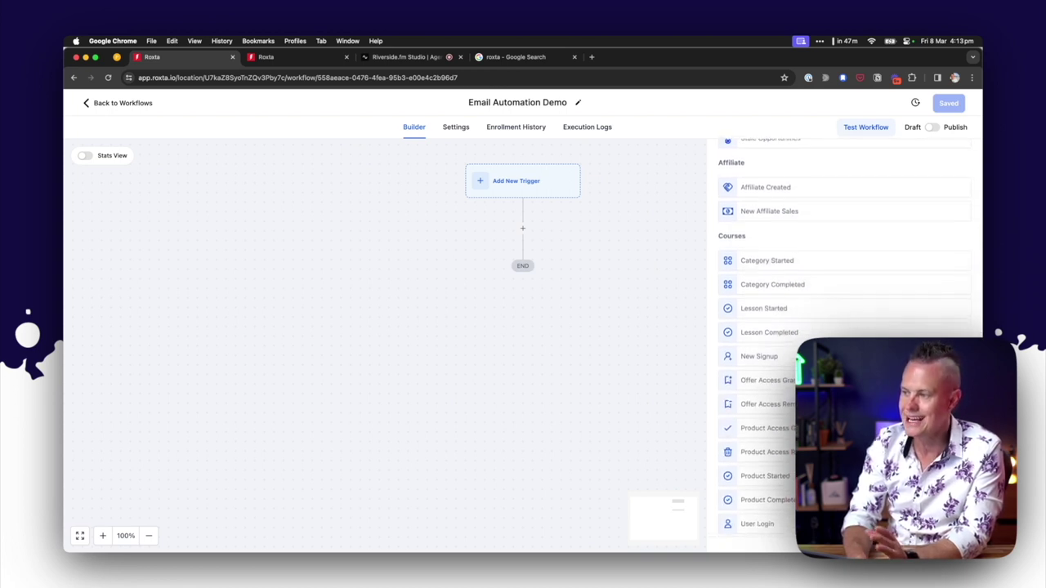
pyautogui.scroll(-2, 790, 252)
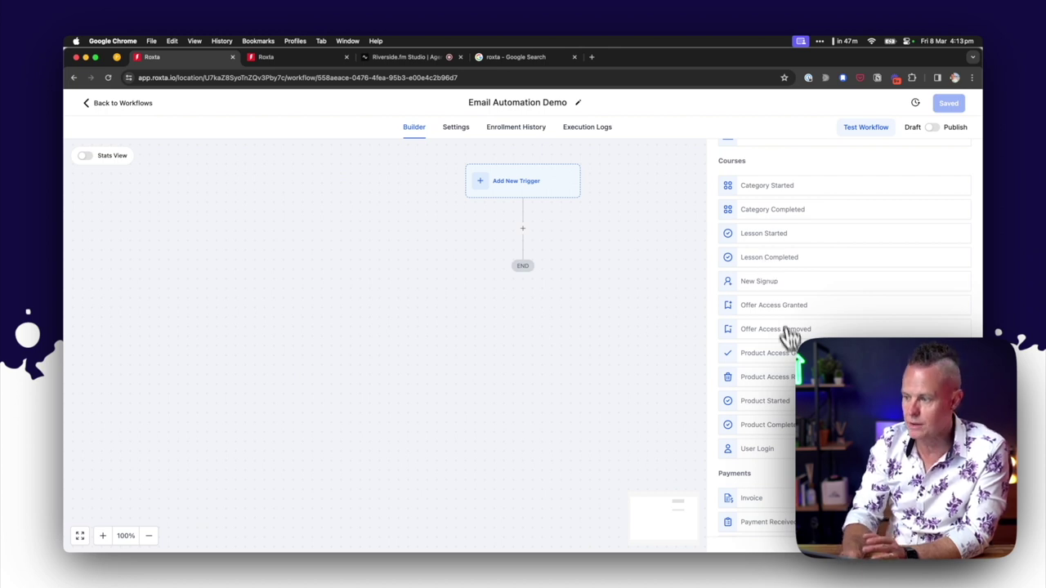
pyautogui.scroll(-5, 789, 344)
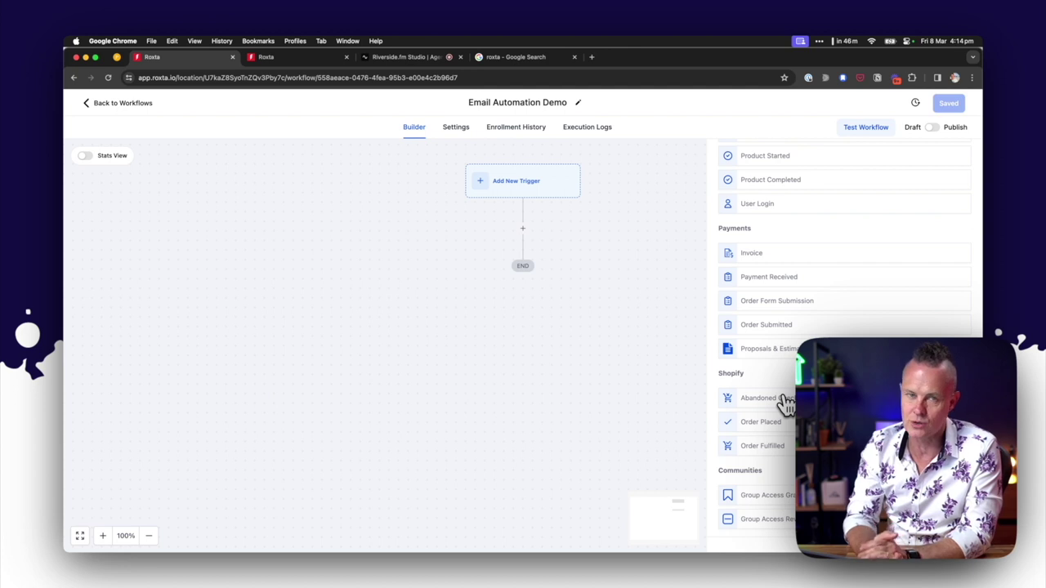
pyautogui.scroll(10, 817, 291)
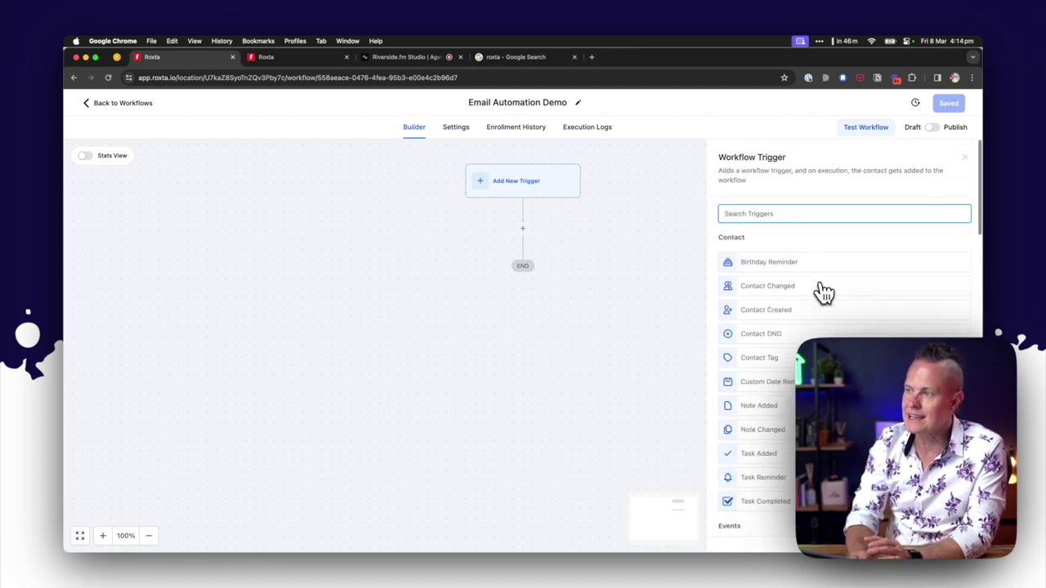
pyautogui.scroll(-2, 824, 292)
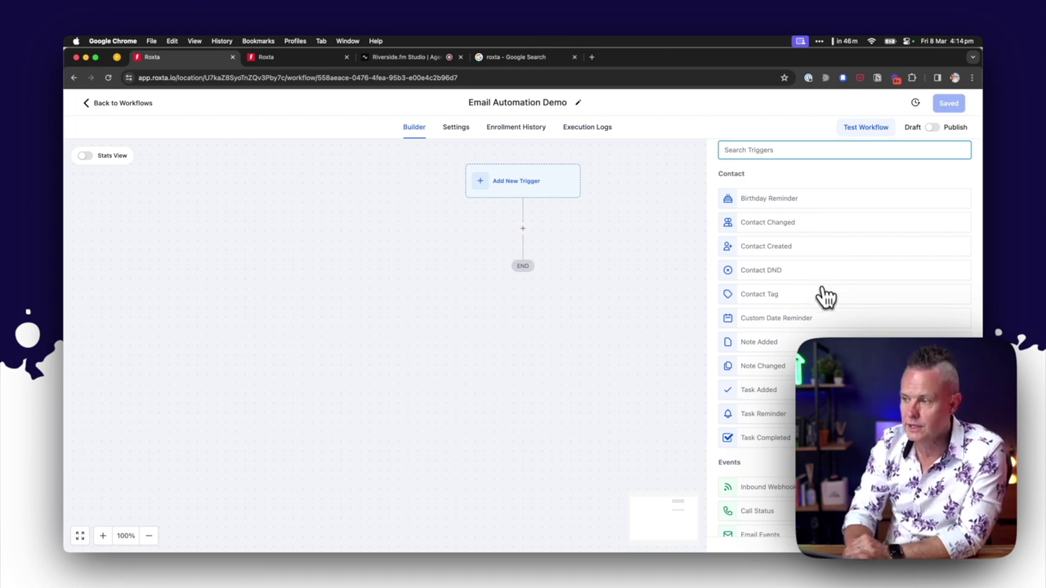
pyautogui.scroll(-15, 824, 296)
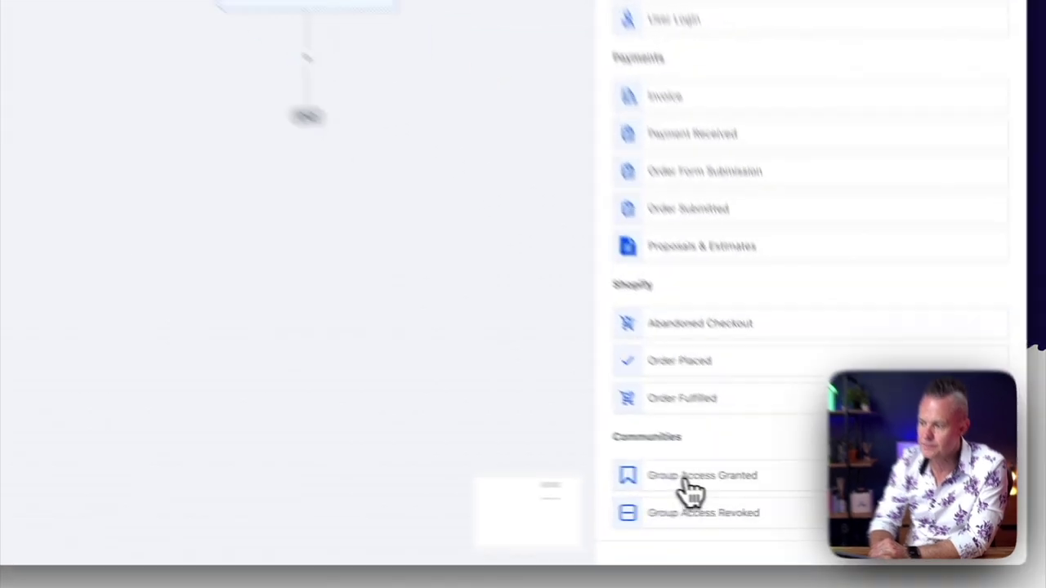
# - Pick Group Access Granted as the trigger and add a Group filter set to Is, with no group available
pyautogui.click(766, 496)
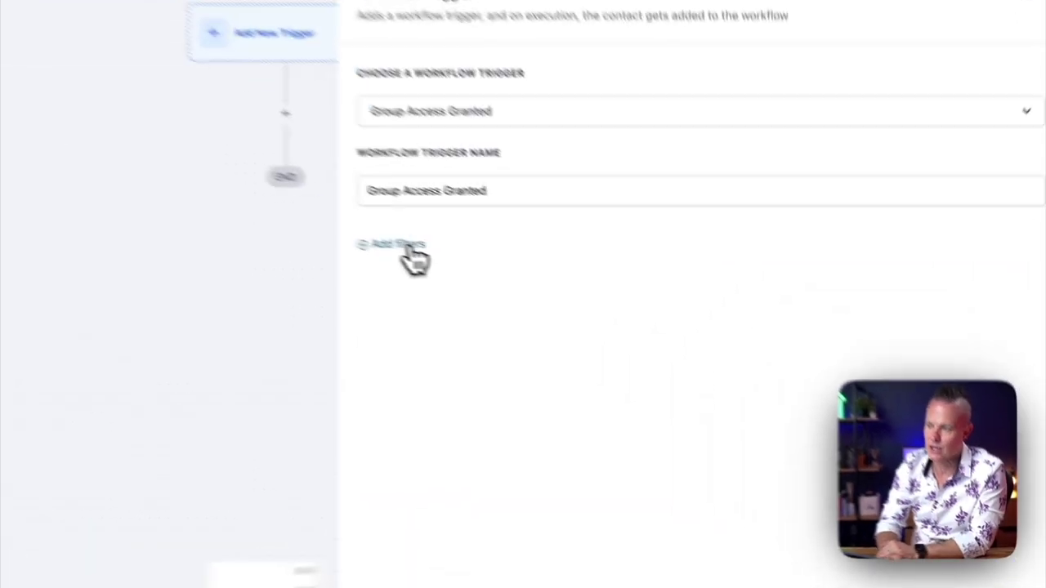
pyautogui.click(591, 308)
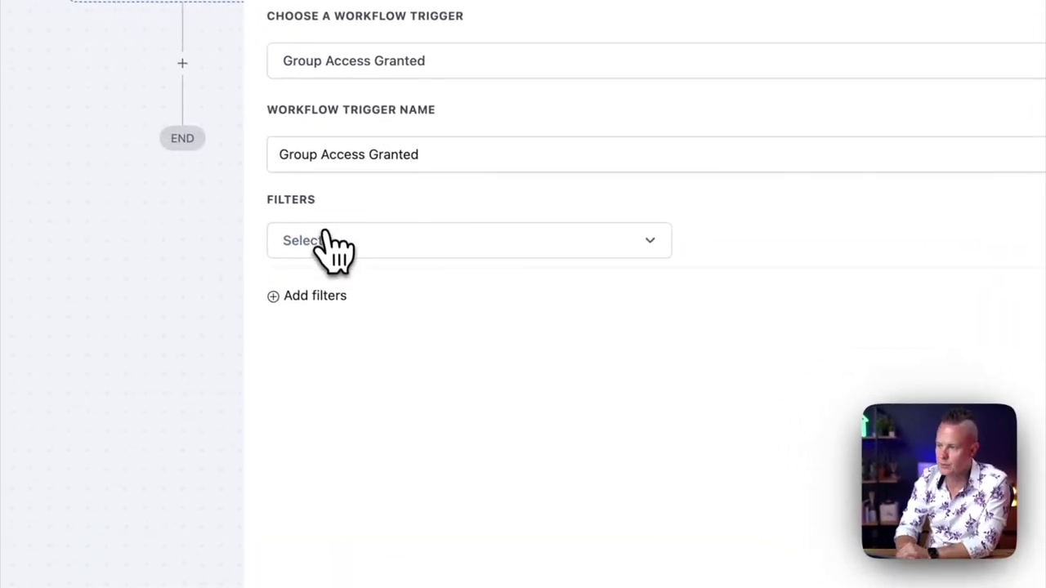
pyautogui.click(356, 245)
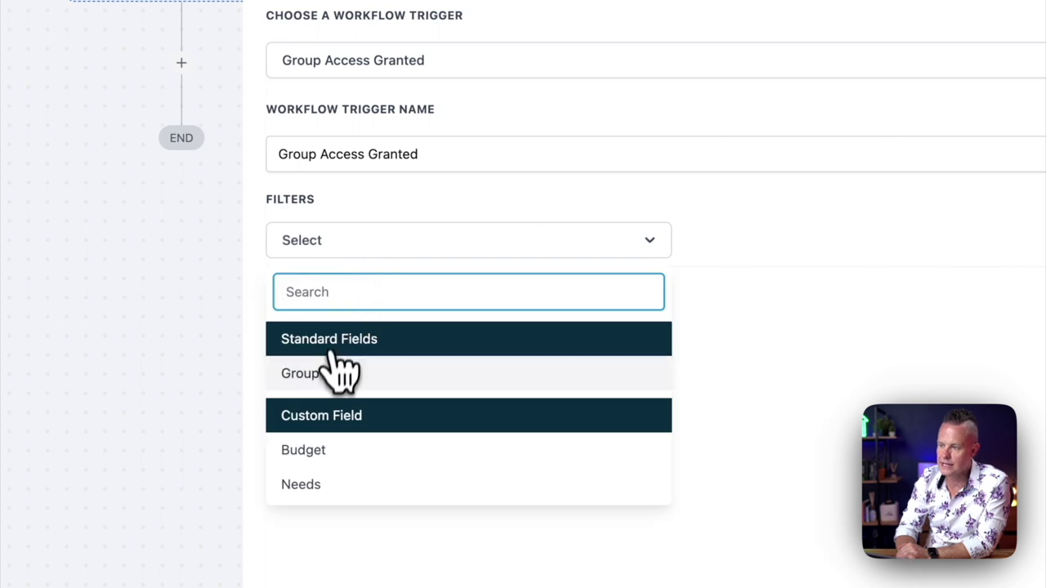
pyautogui.click(341, 374)
pyautogui.click(730, 244)
pyautogui.click(723, 284)
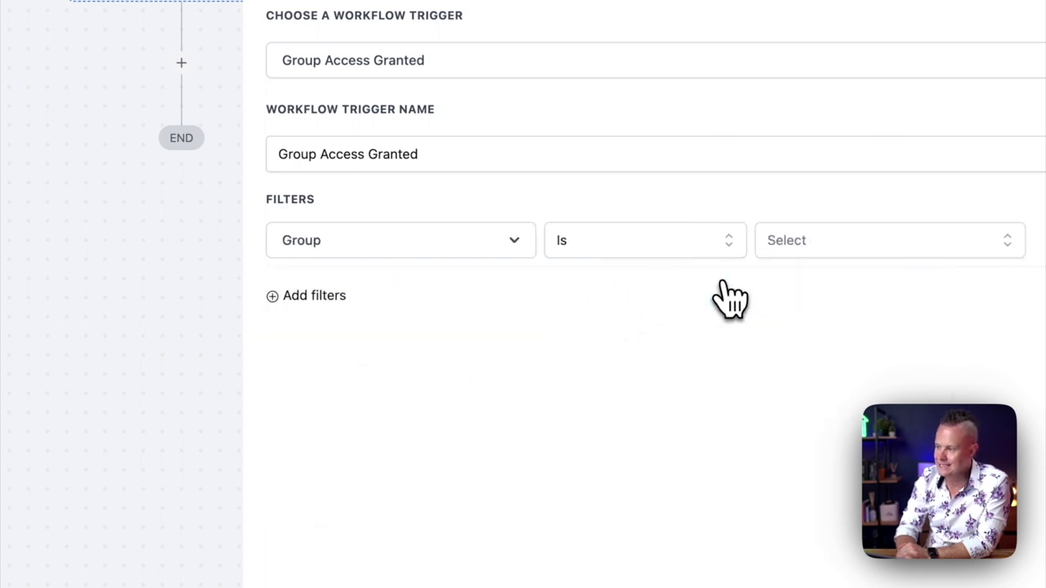
pyautogui.click(846, 243)
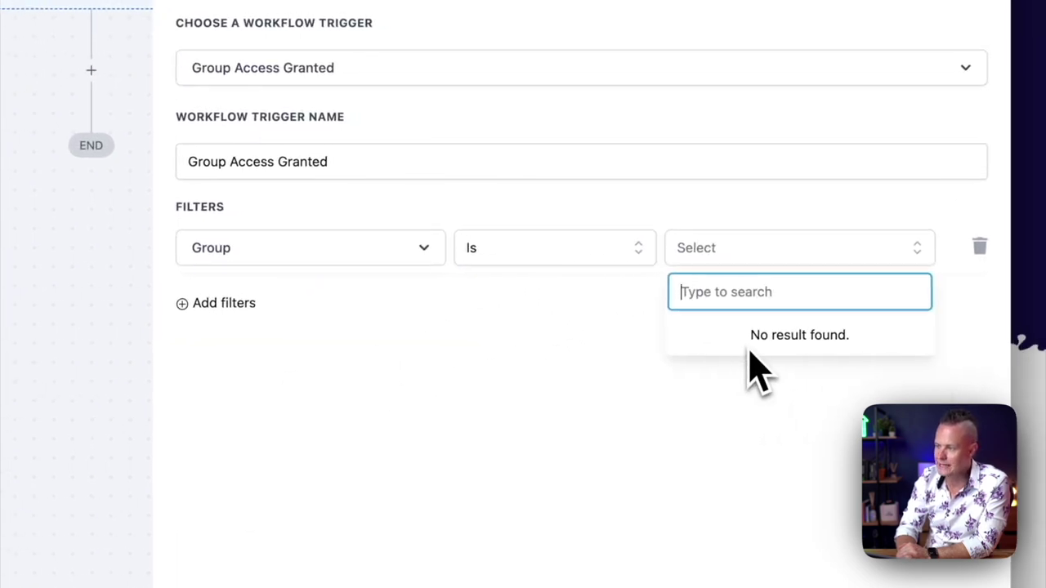
pyautogui.click(650, 343)
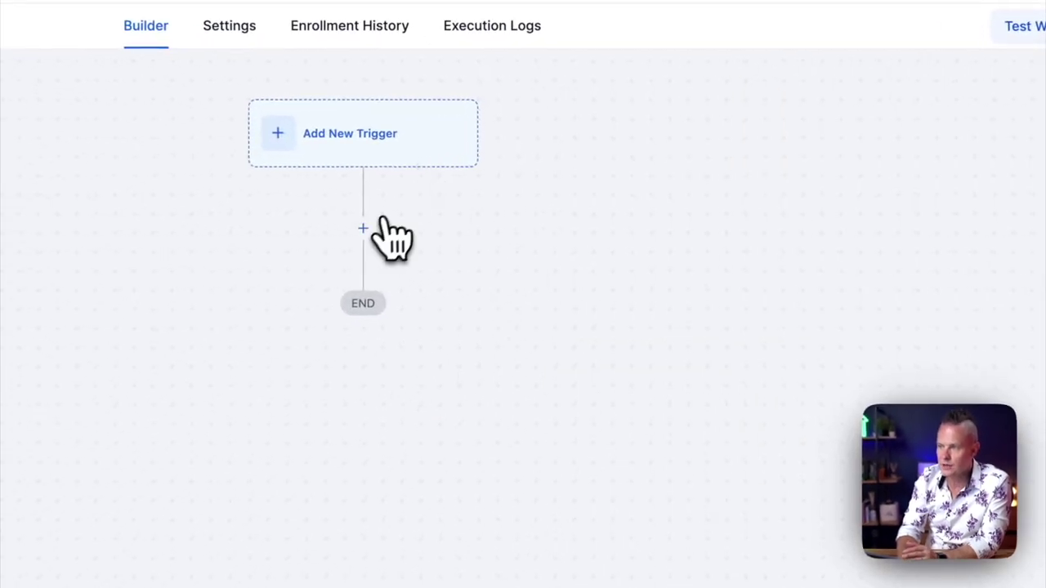
# - Search 'email' to add a Send Email action using the New Trainee Welcome template
pyautogui.click(363, 228)
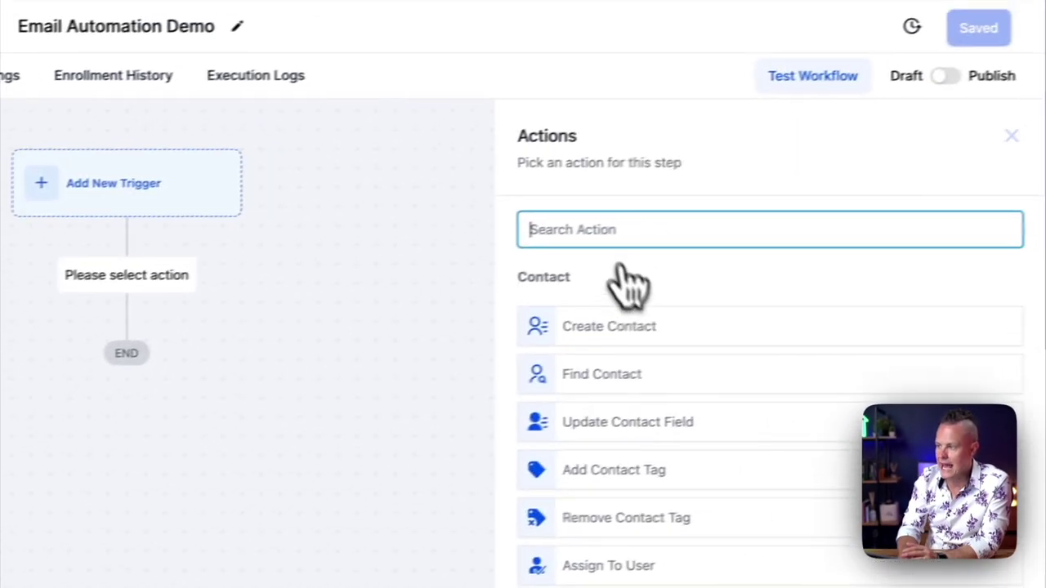
pyautogui.write('email')
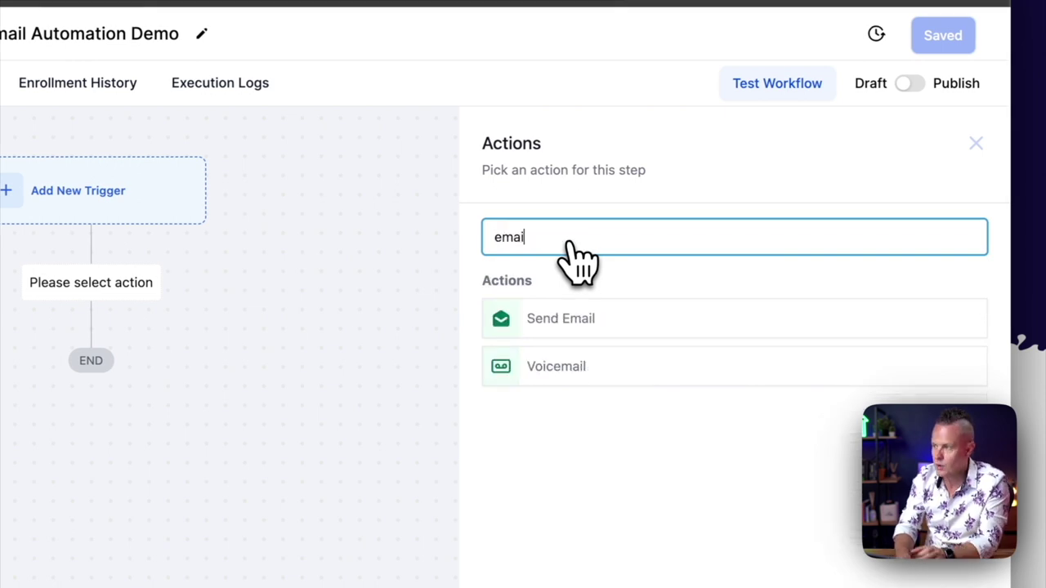
pyautogui.click(552, 323)
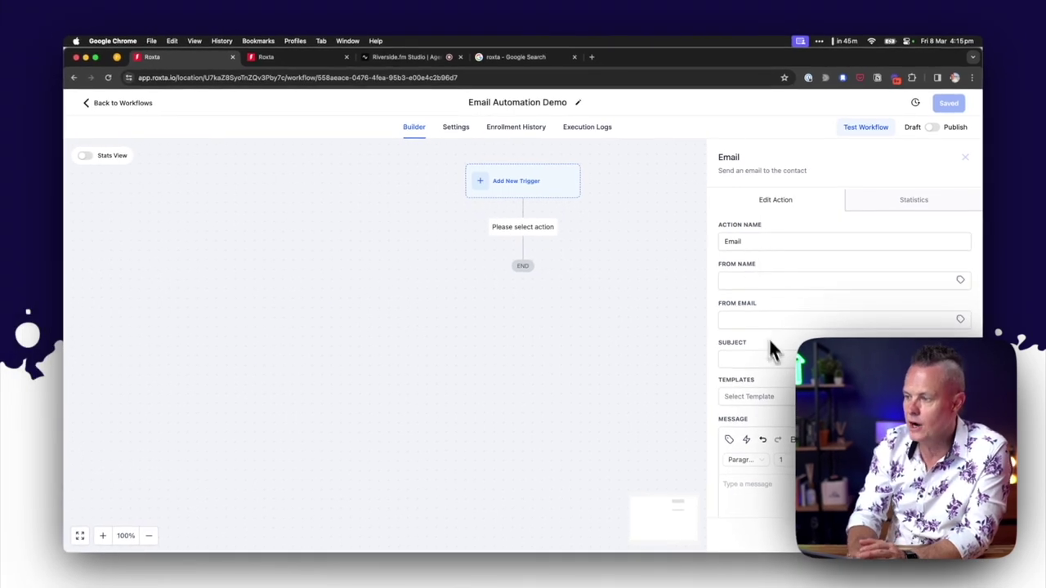
pyautogui.scroll(-1, 779, 354)
pyautogui.click(779, 350)
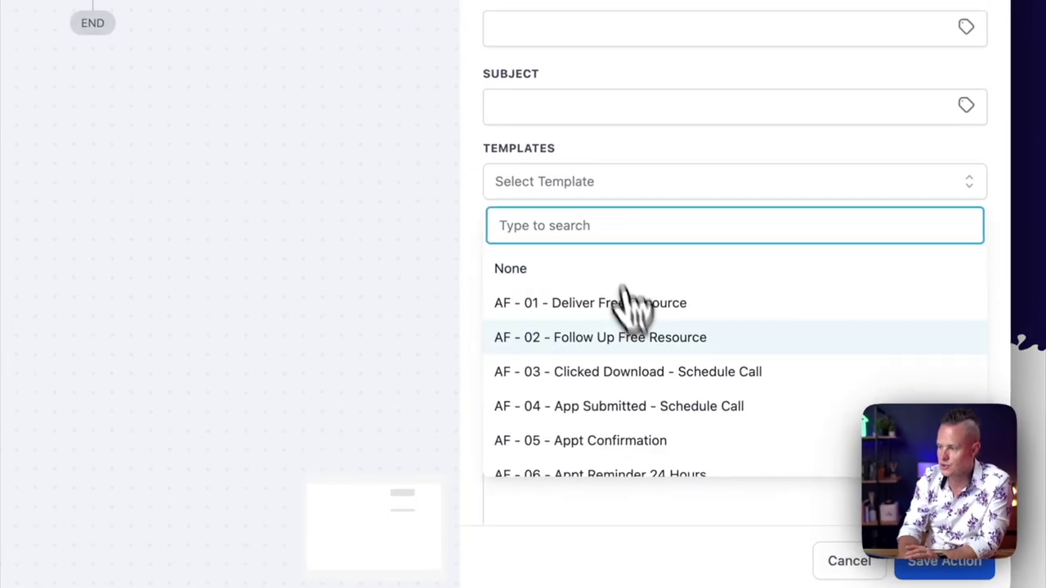
pyautogui.scroll(-4, 649, 355)
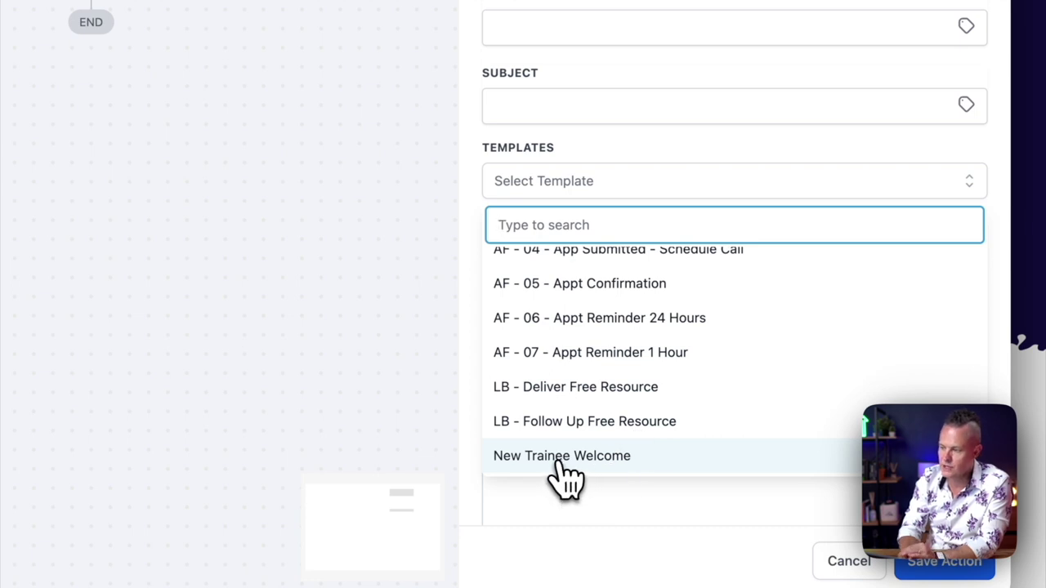
pyautogui.click(564, 457)
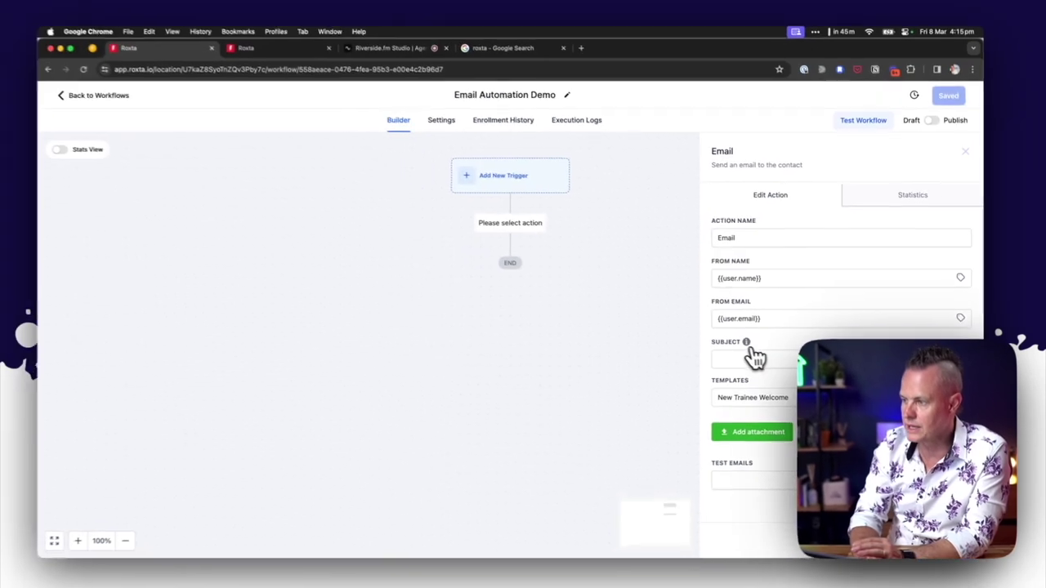
pyautogui.moveTo(746, 343)
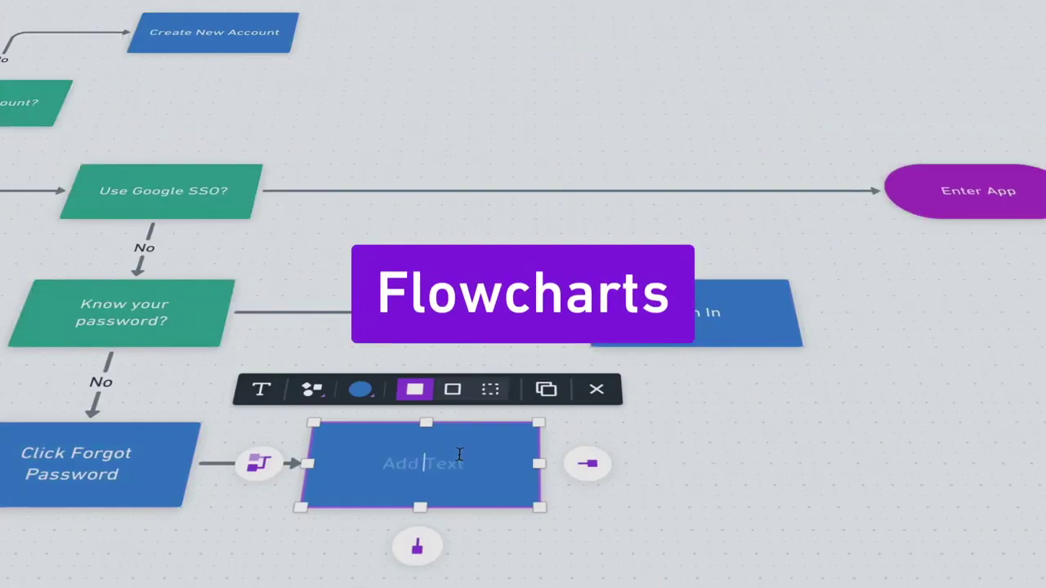
# - Title the board 'Pricing Page Roundup' and turn the Whimsical link into a snapshot preview
pyautogui.write('Pricing Page Roundup')
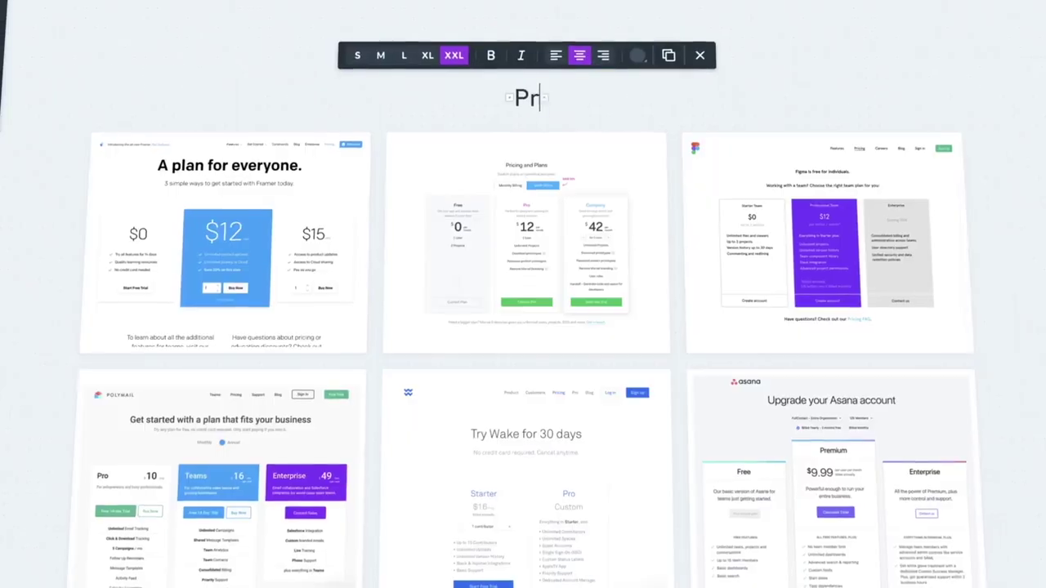
pyautogui.click(774, 88)
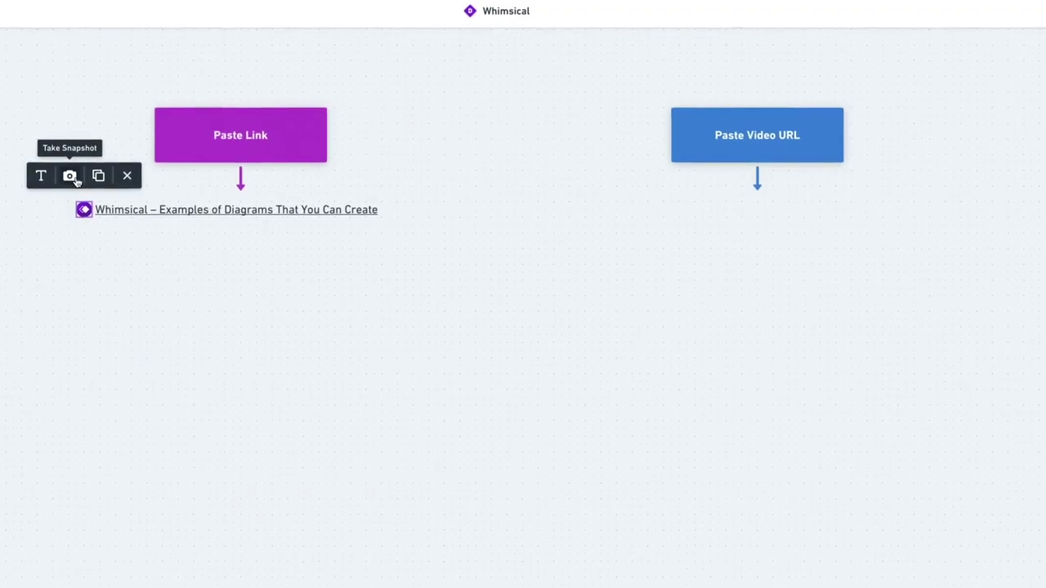
pyautogui.click(70, 175)
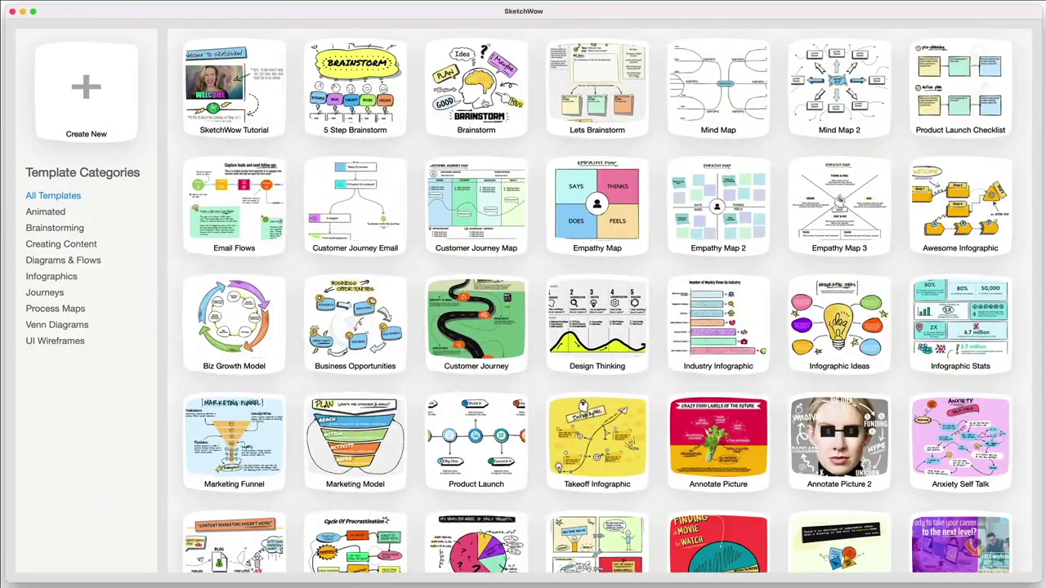
# - Start from the Brainstorm template, relabel the PLAN bubble 'HEY', and begin editing the Maybe bubble
pyautogui.click(484, 102)
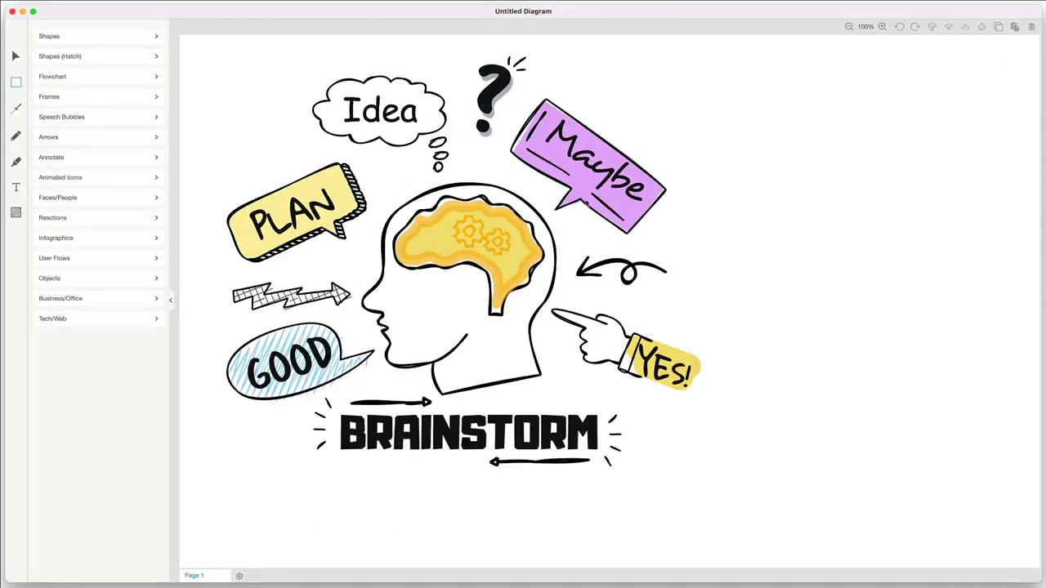
pyautogui.click(288, 227)
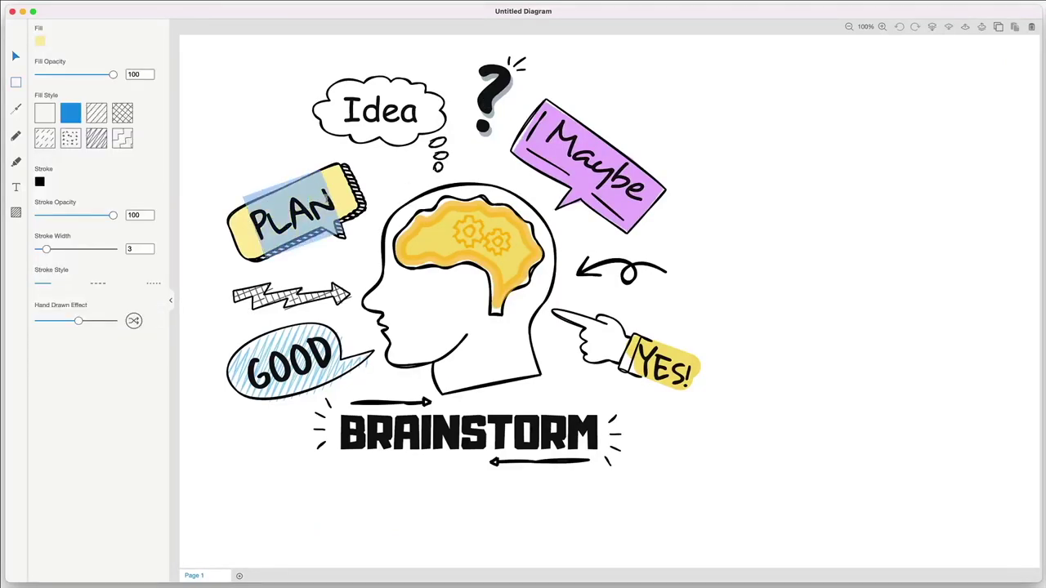
pyautogui.write('HEY')
pyautogui.click(571, 154)
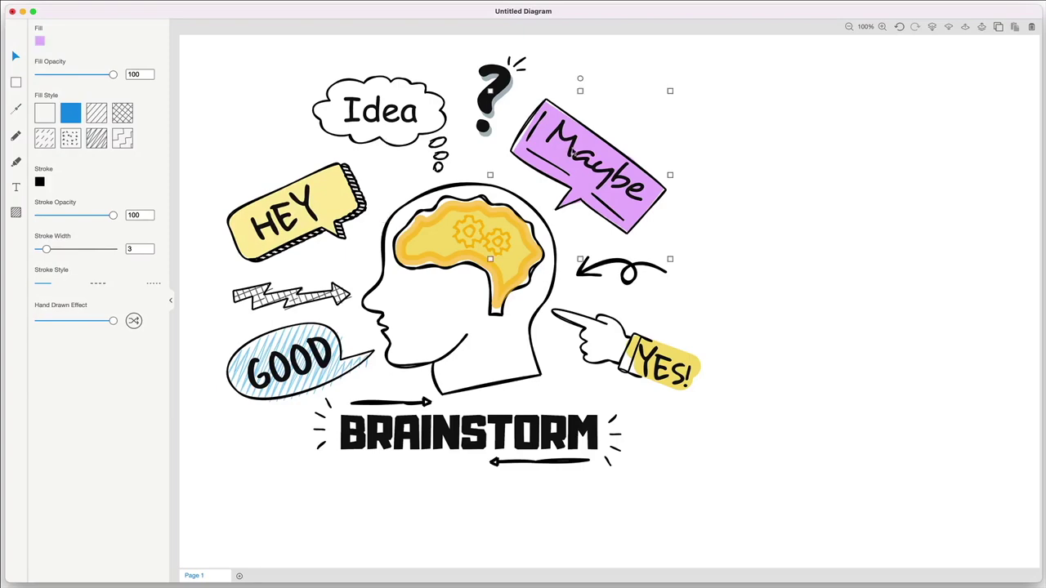
pyautogui.doubleClick(564, 140)
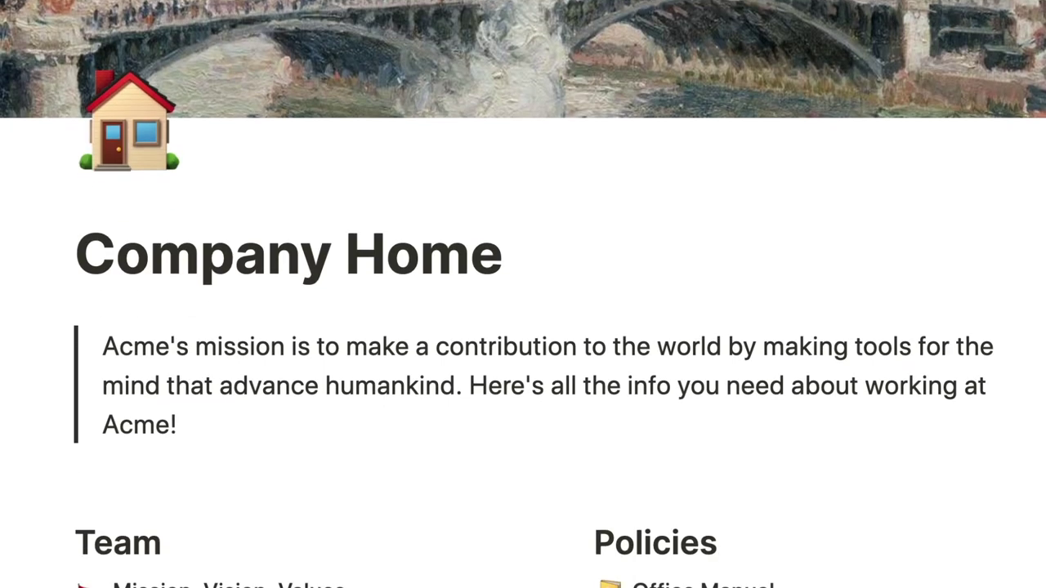
pyautogui.scroll(-2, 523, 294)
pyautogui.scroll(-1, 523, 295)
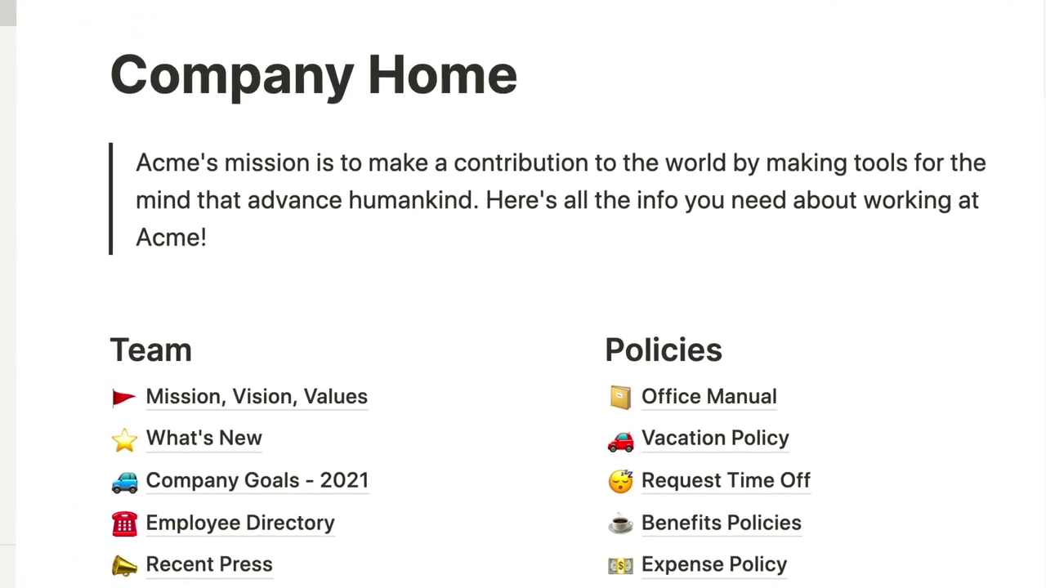